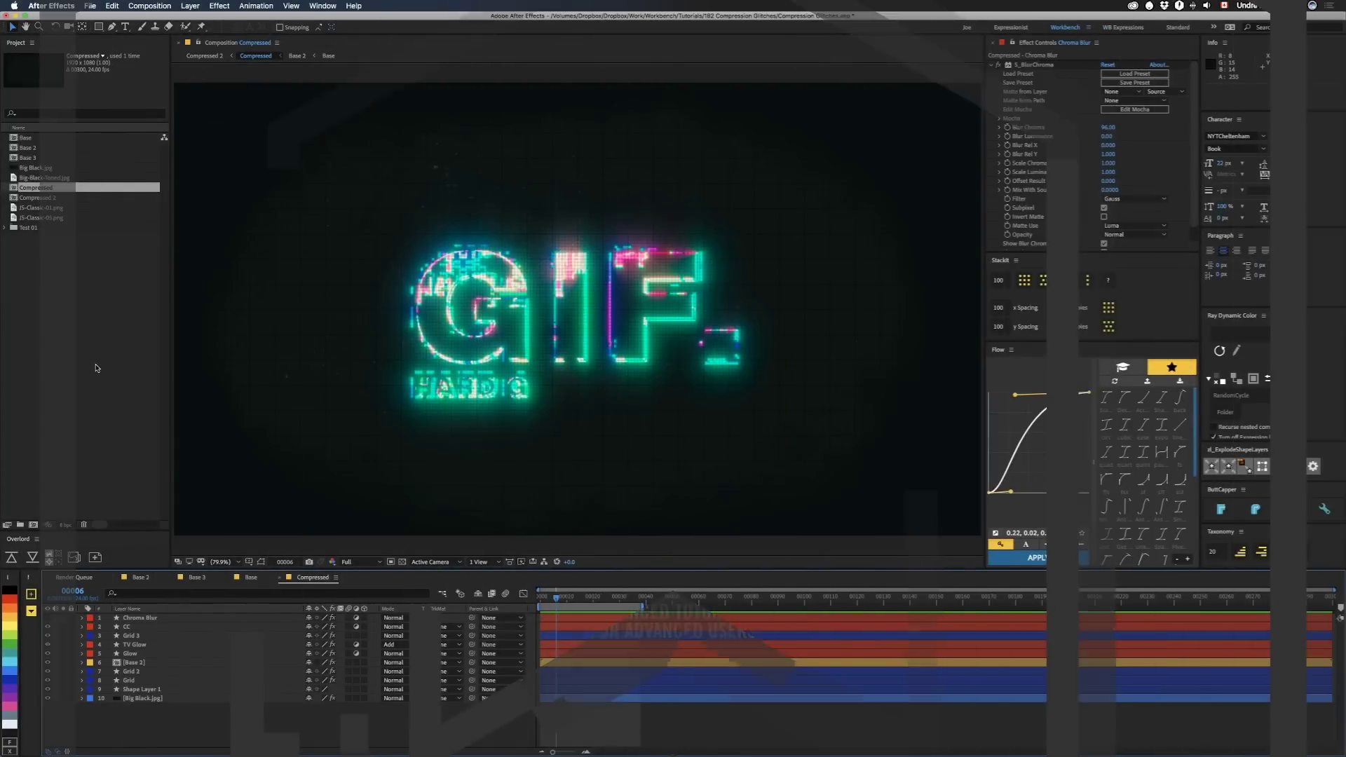
Preview the glitch animation, then solo Big Black.jpg and reveal its Curves and Fast Box Blur effects.
key(space)
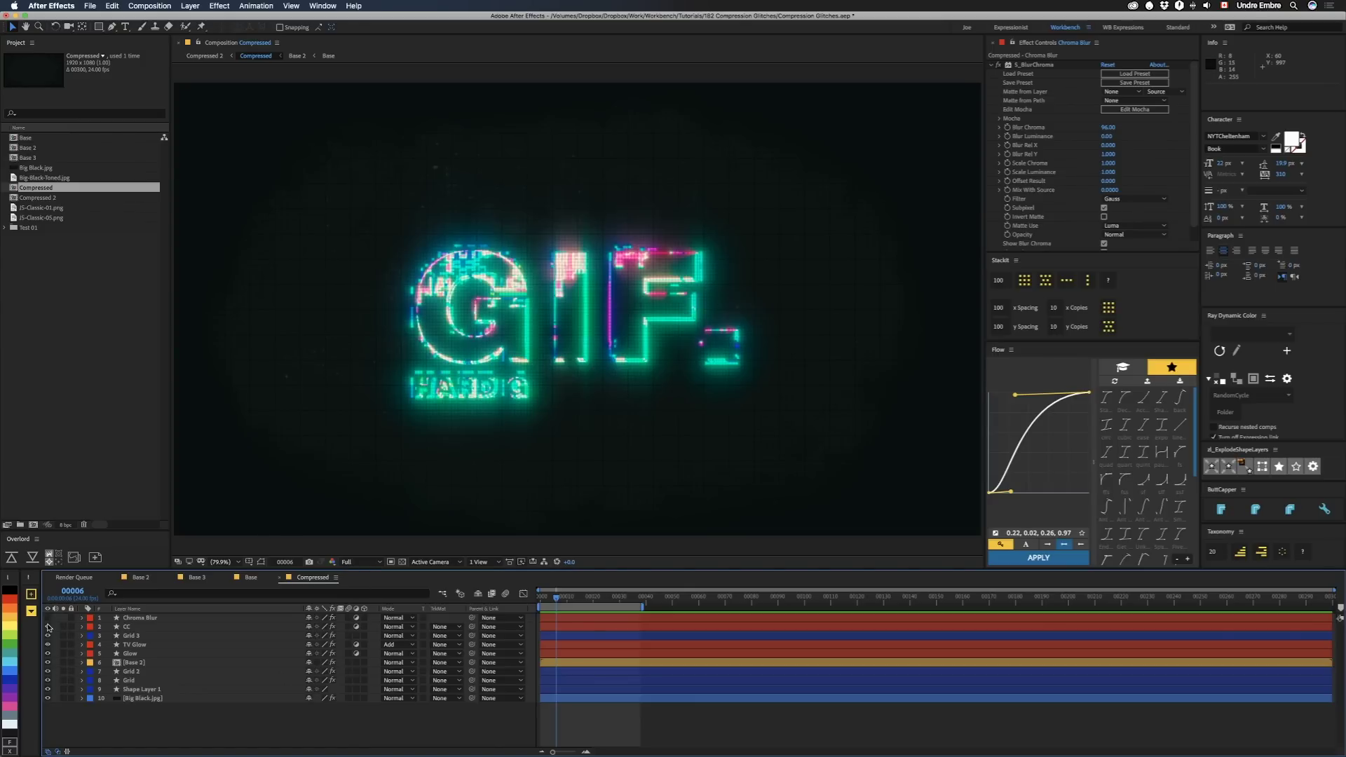
alt+click(48, 698)
click(150, 698)
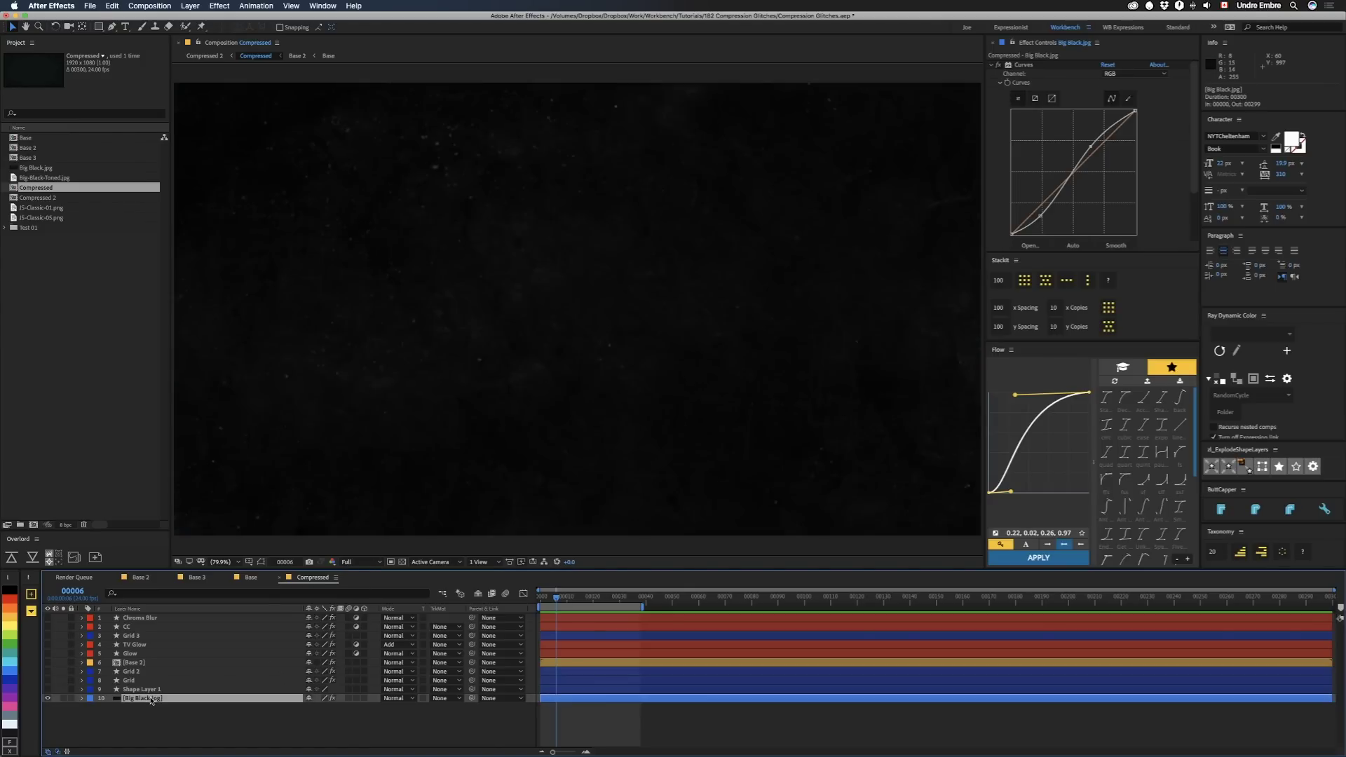
click(990, 65)
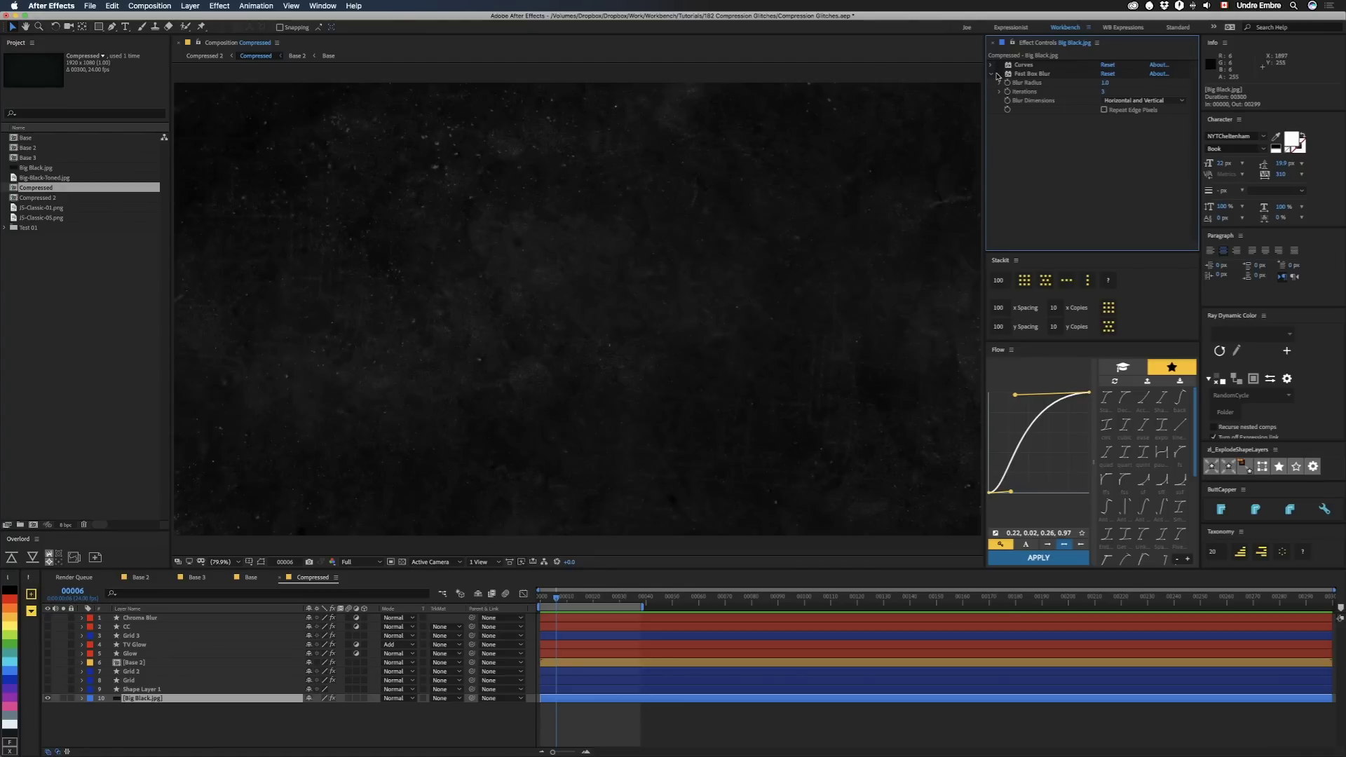
Enable Curves on Big Black.jpg to darken it and make the title and grid layers visible again.
click(998, 65)
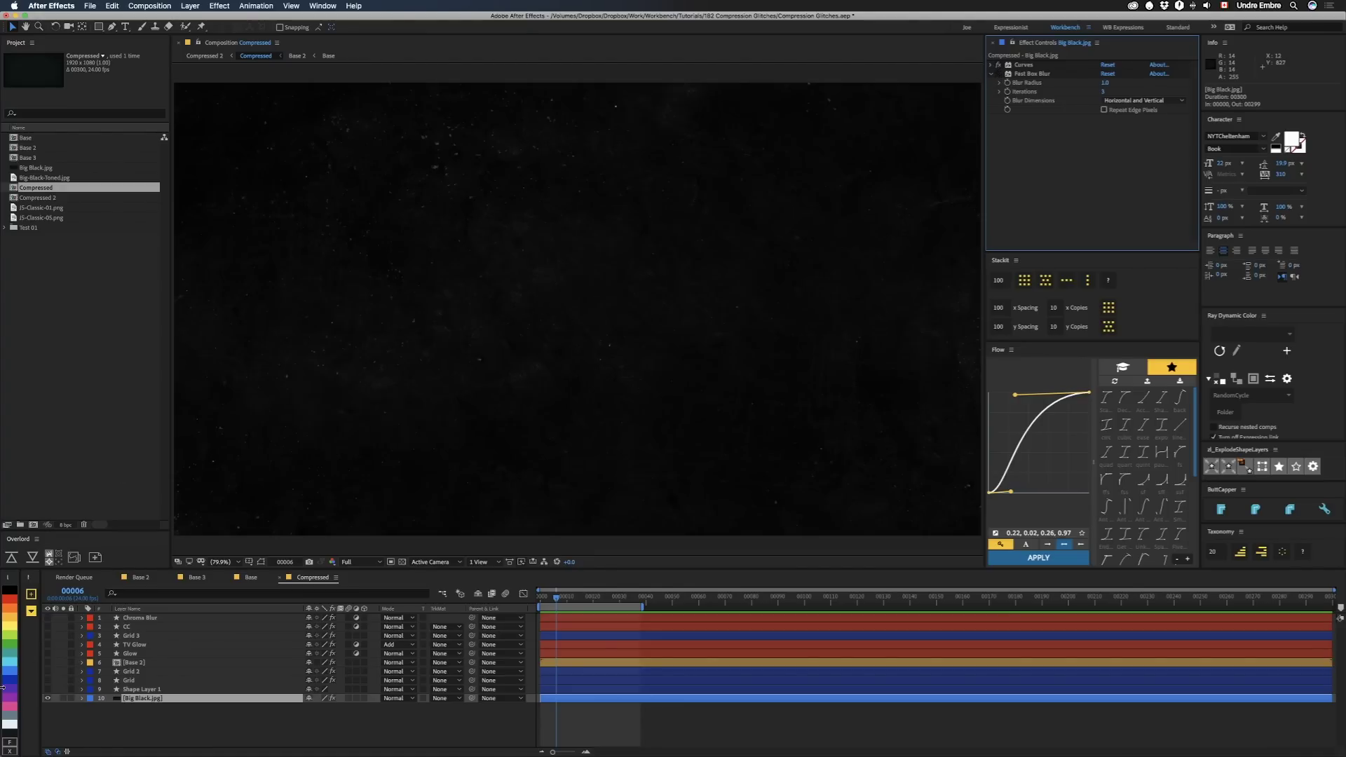
drag(47, 690, 50, 632)
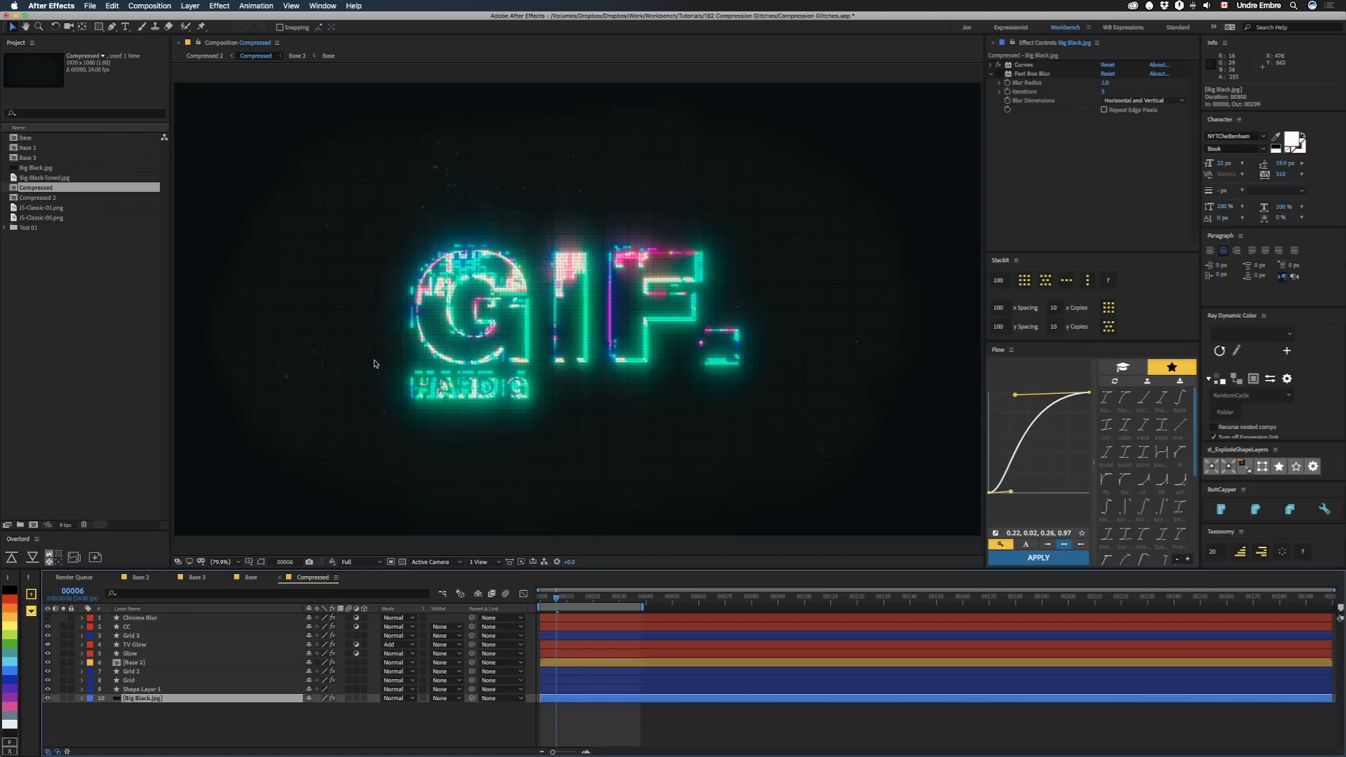
click(998, 77)
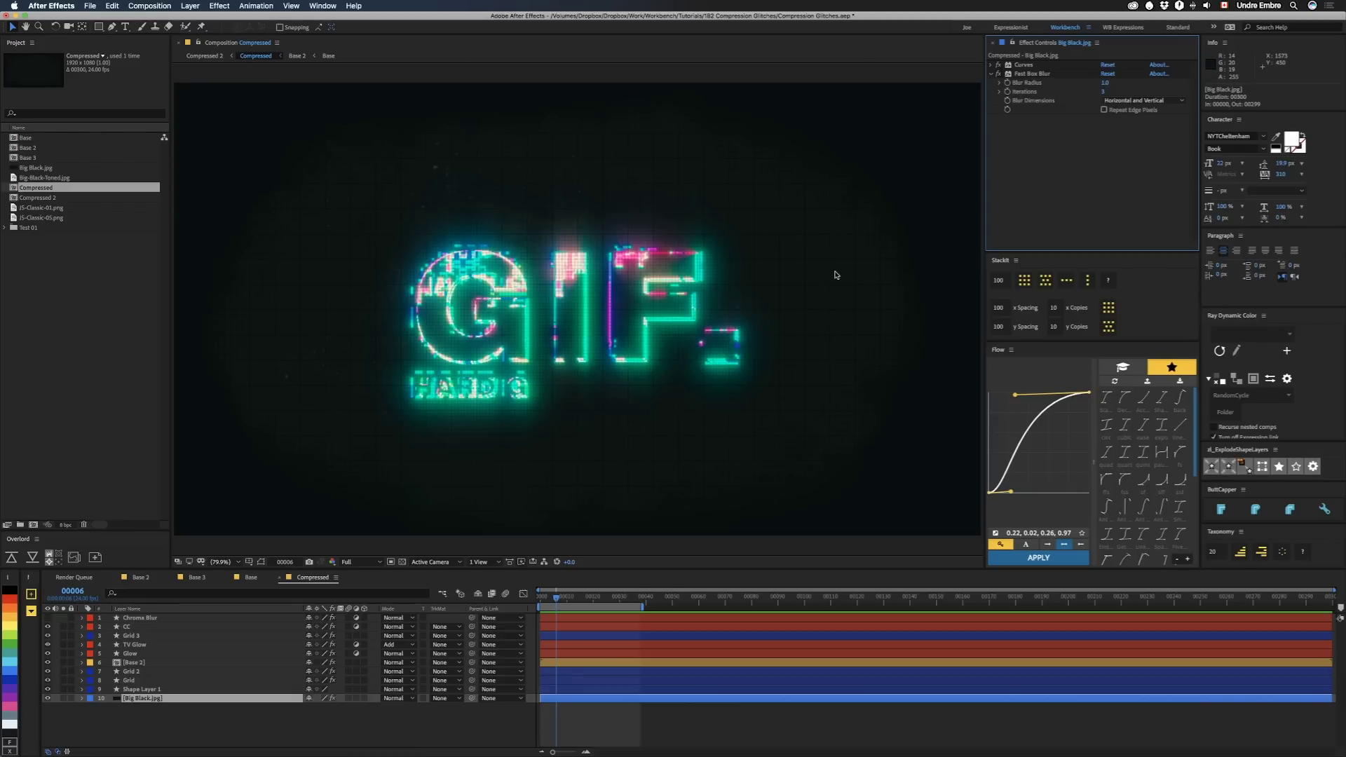
Rename Shape Layer 1 to 'Vignette', fixing the extra trailing letter.
alt+click(47, 698)
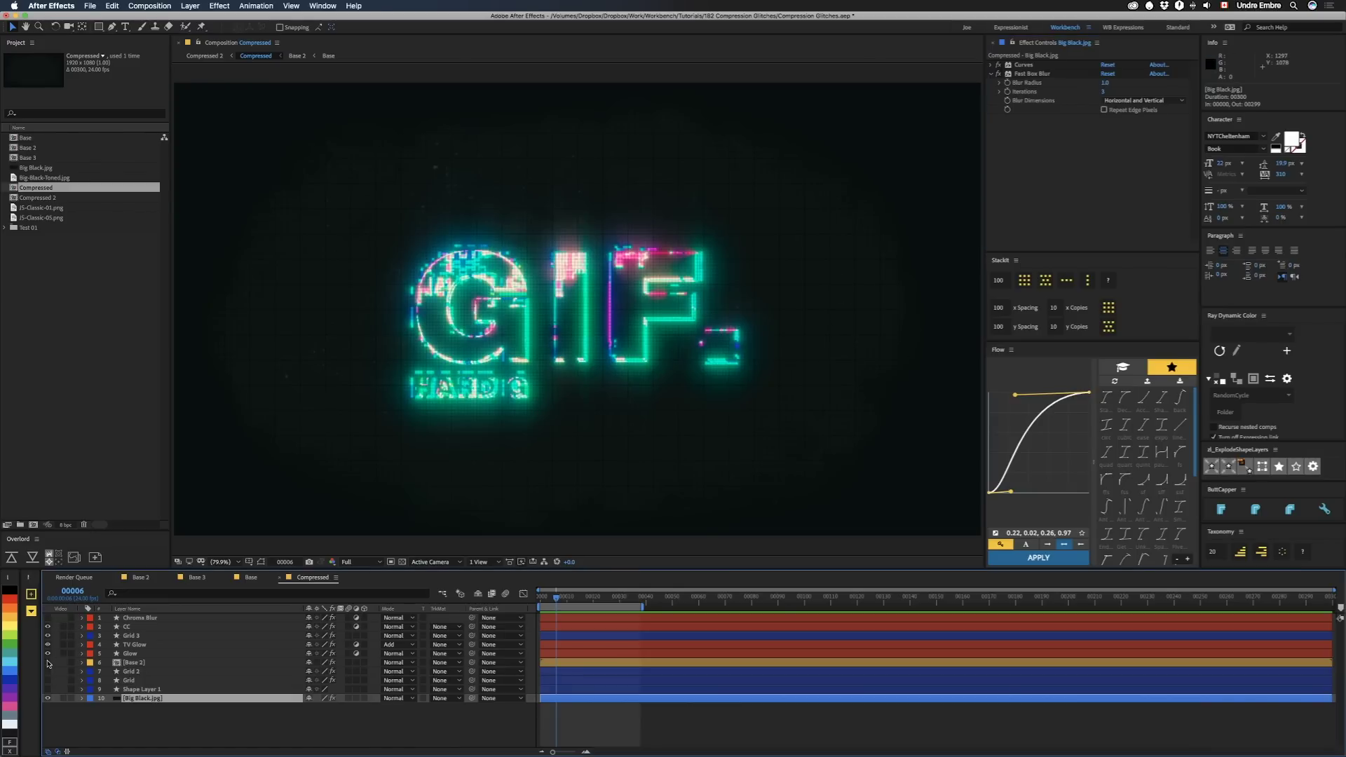
click(135, 690)
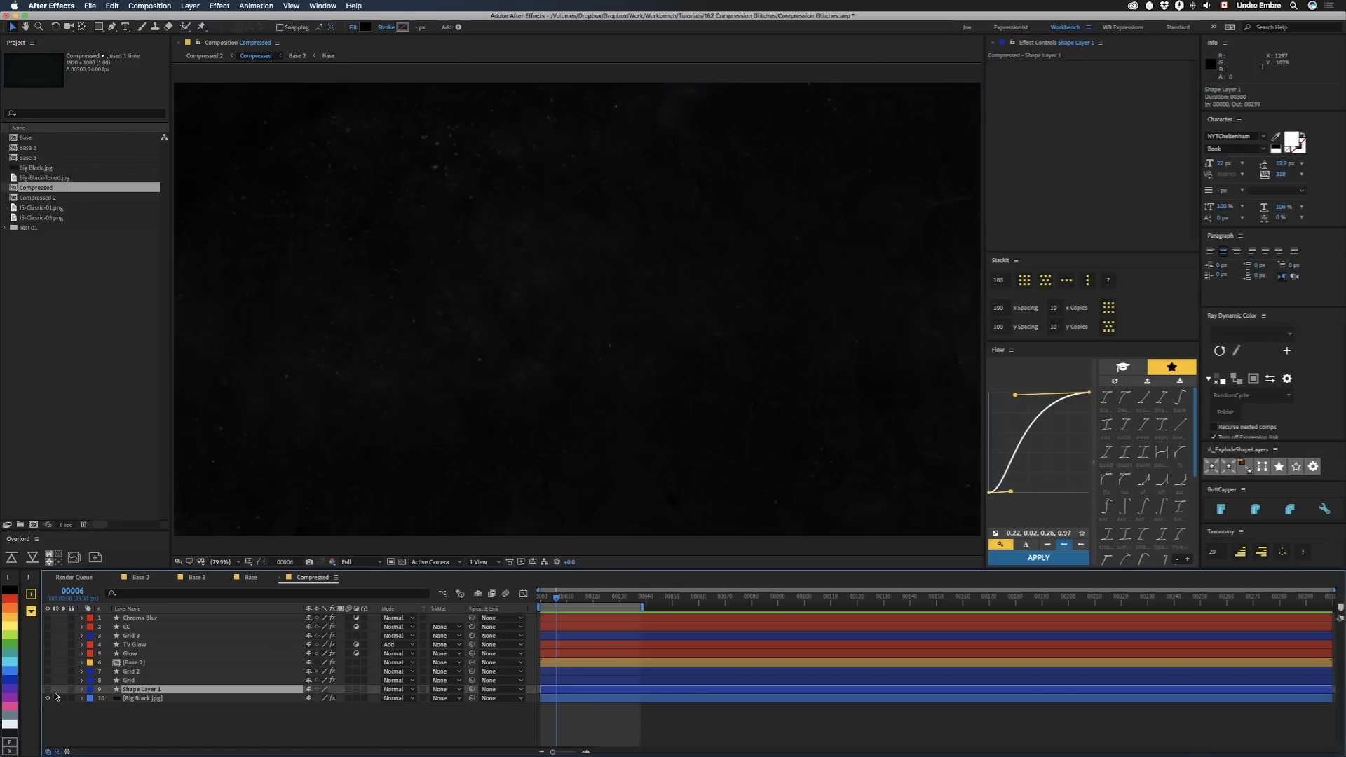
click(47, 689)
key(Return)
text(V)
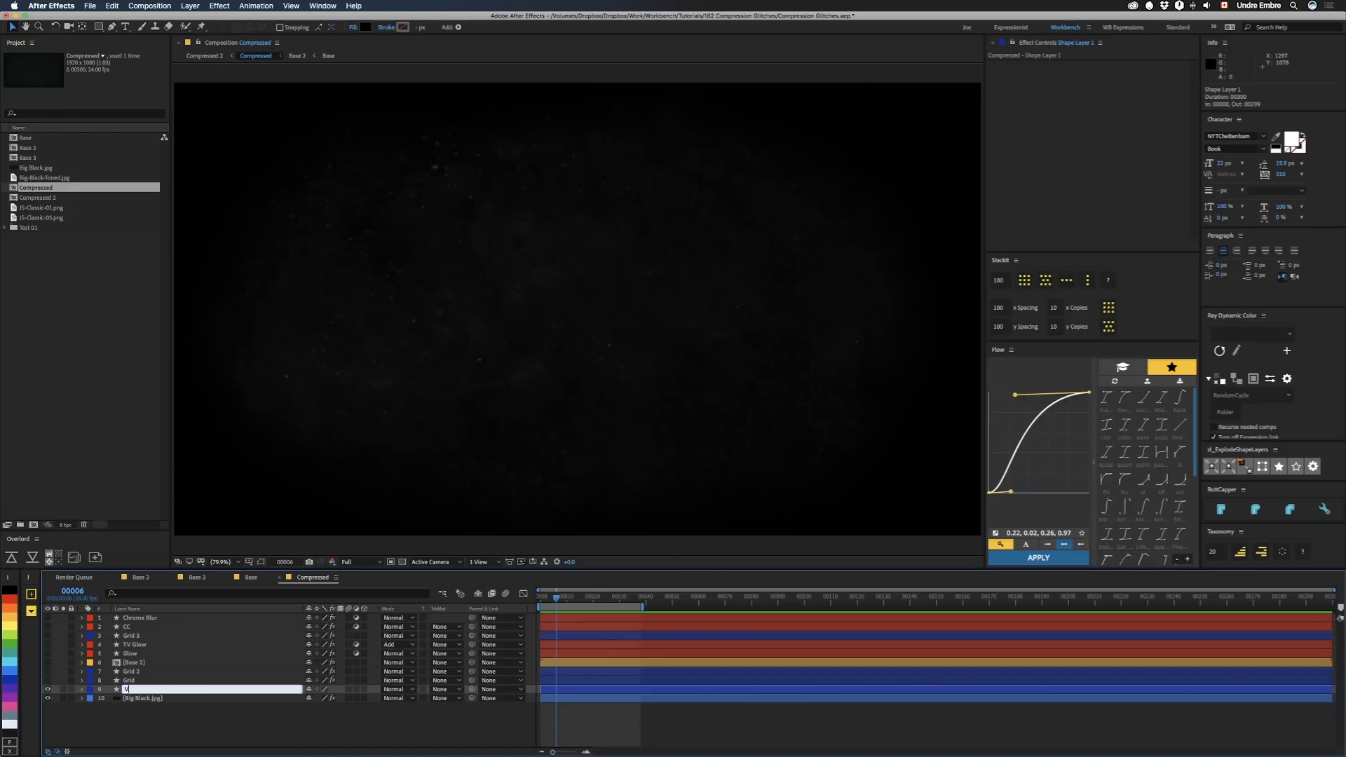
text(ignetter)
key(Return)
key(Return)
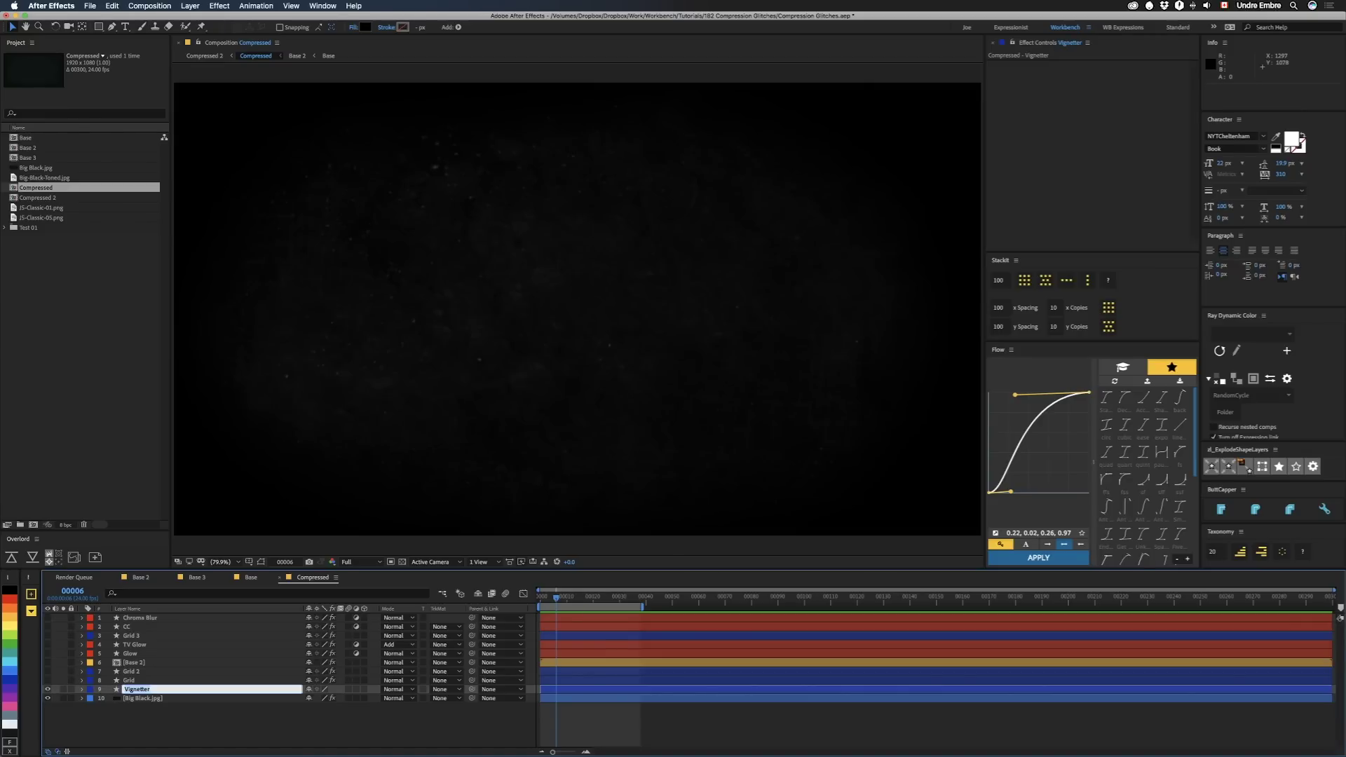
key(Right)
key(BackSpace)
key(Return)
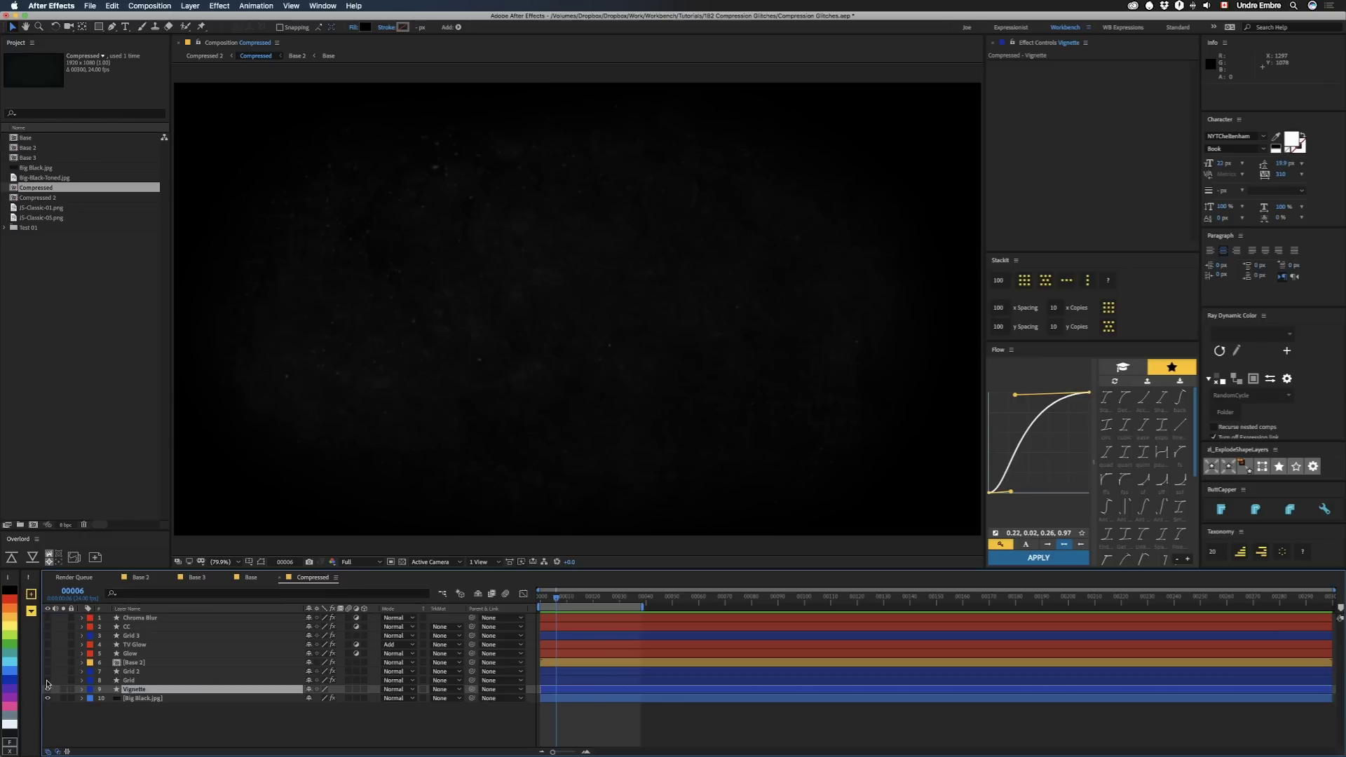
Solo the Grid and Grid 2 layers with the transparency grid turned on.
click(138, 681)
click(63, 680)
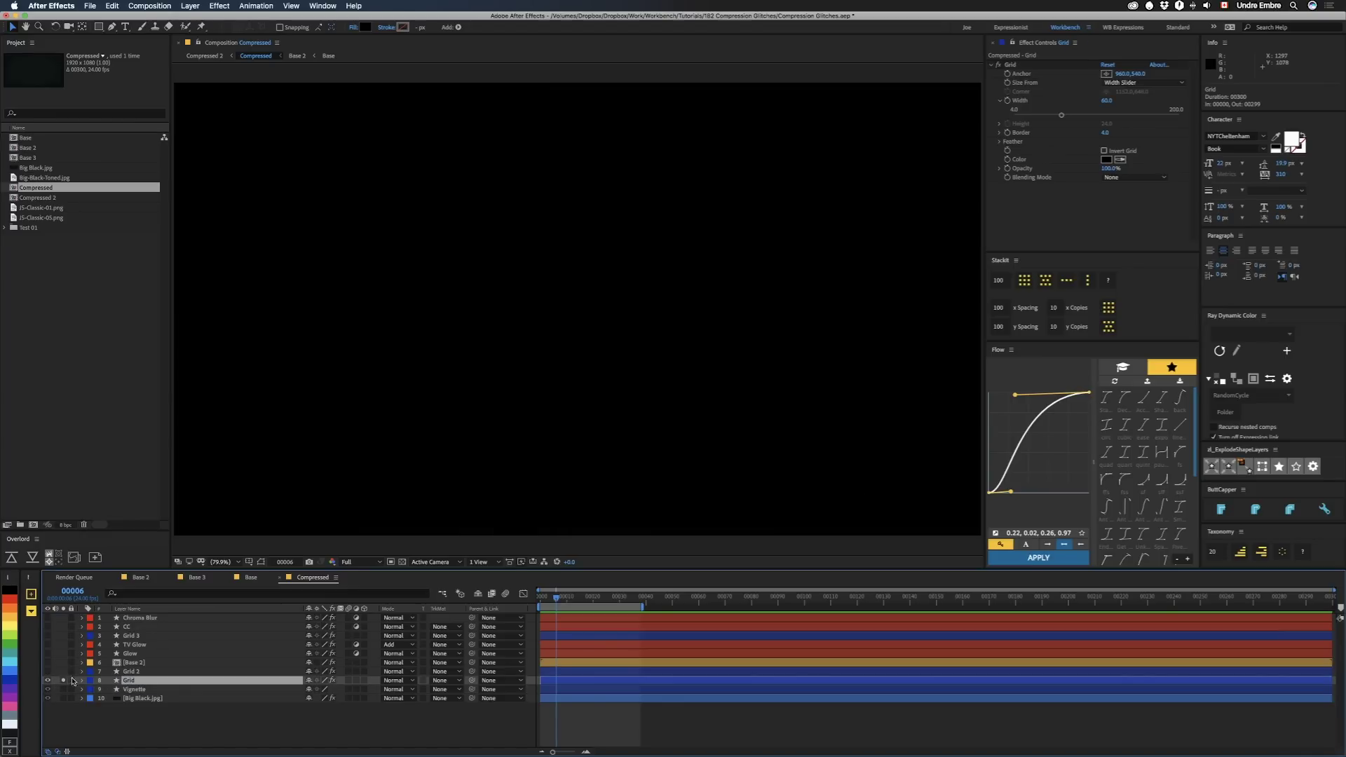
click(404, 561)
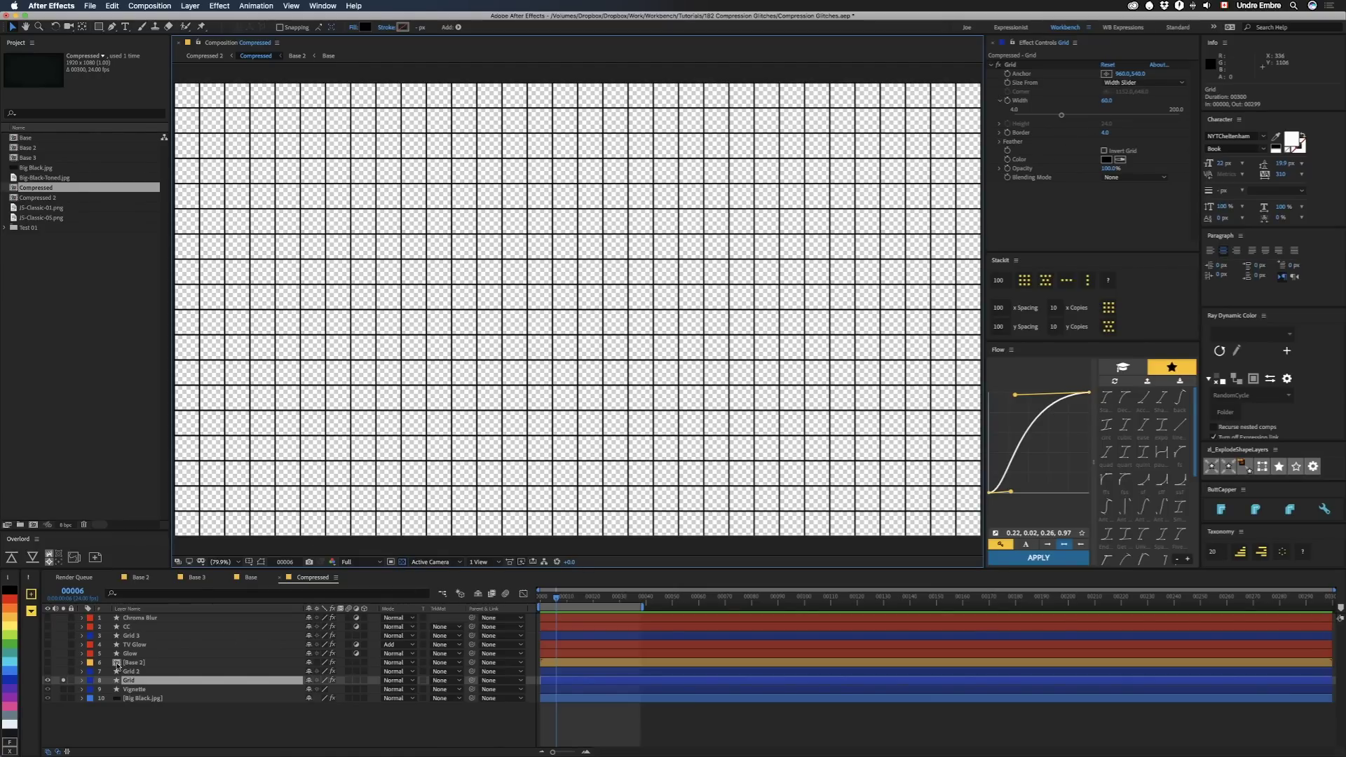
click(94, 680)
drag(63, 672, 63, 680)
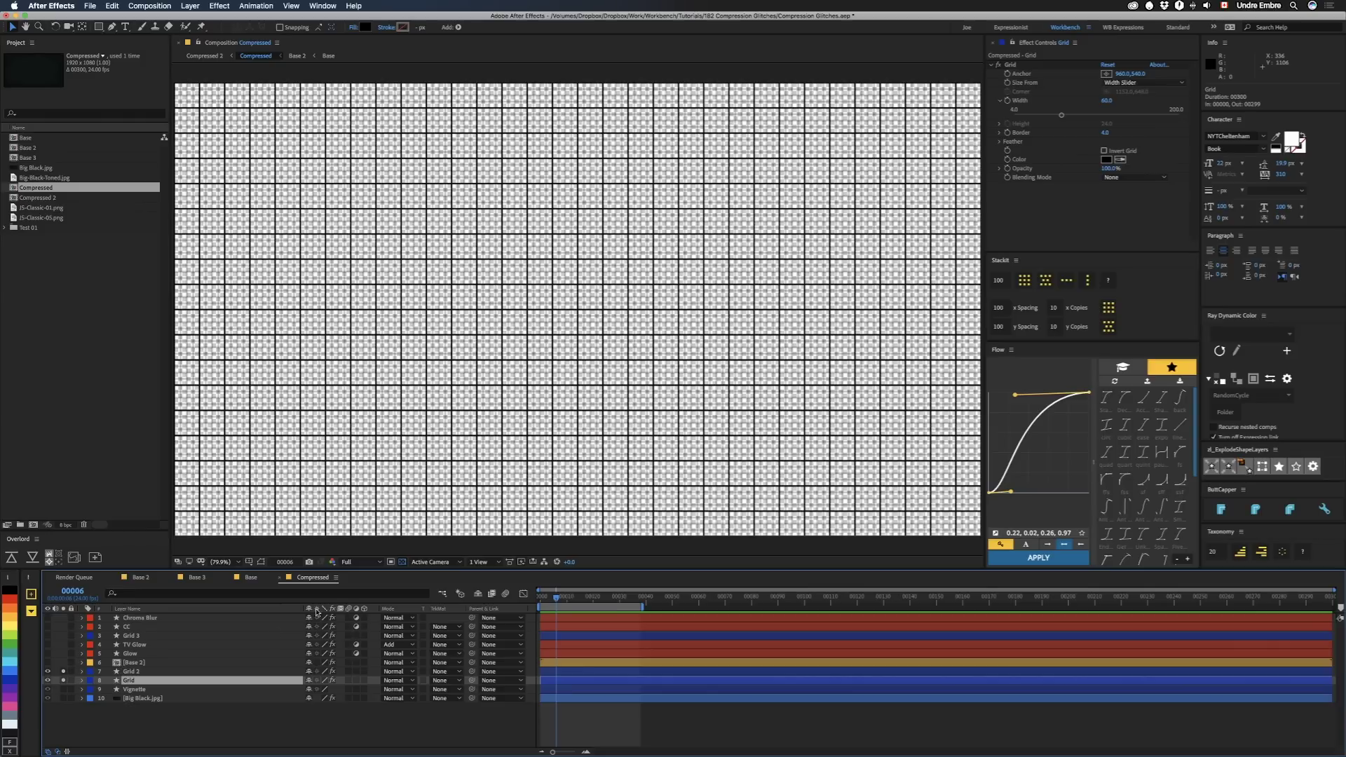
click(62, 680)
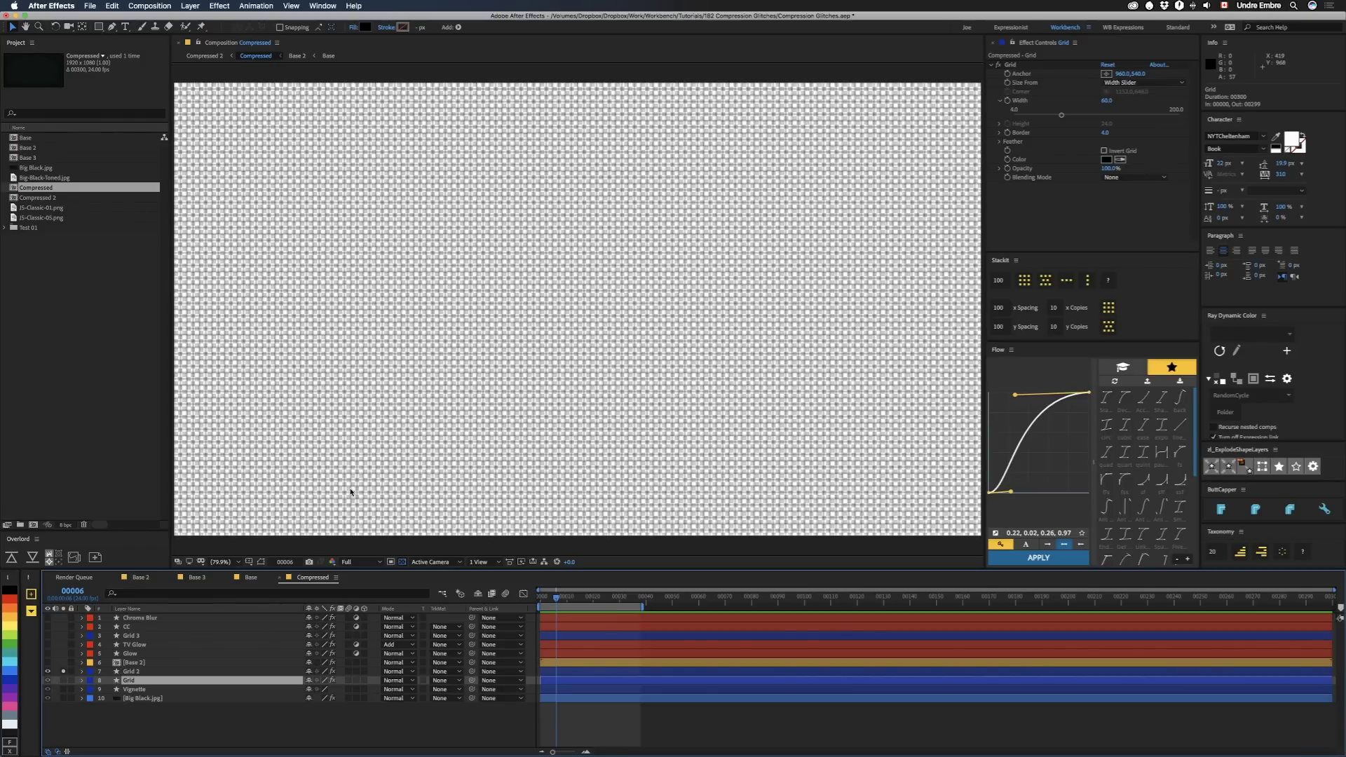
Compare Grid 2's Fast Box Blur off and on, keep it on, and show Base 2.
click(130, 672)
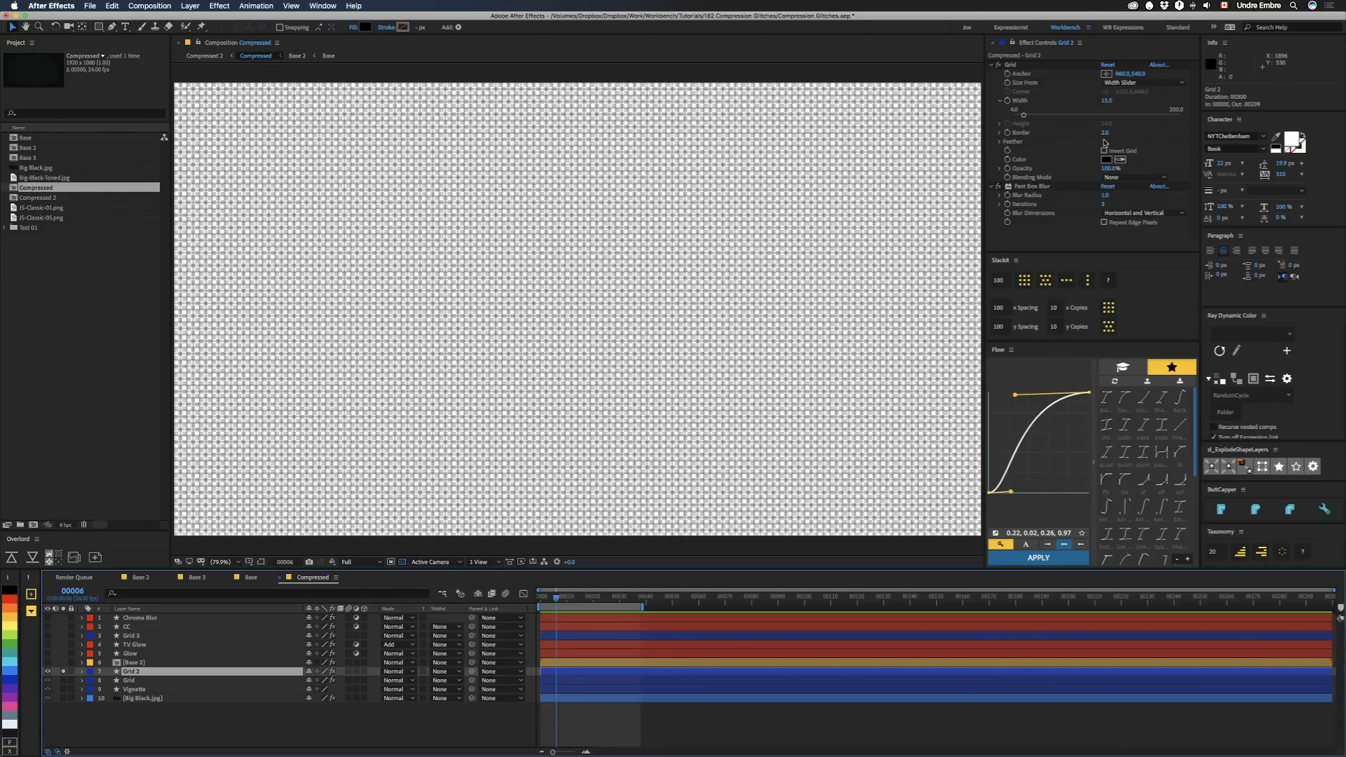
click(1000, 187)
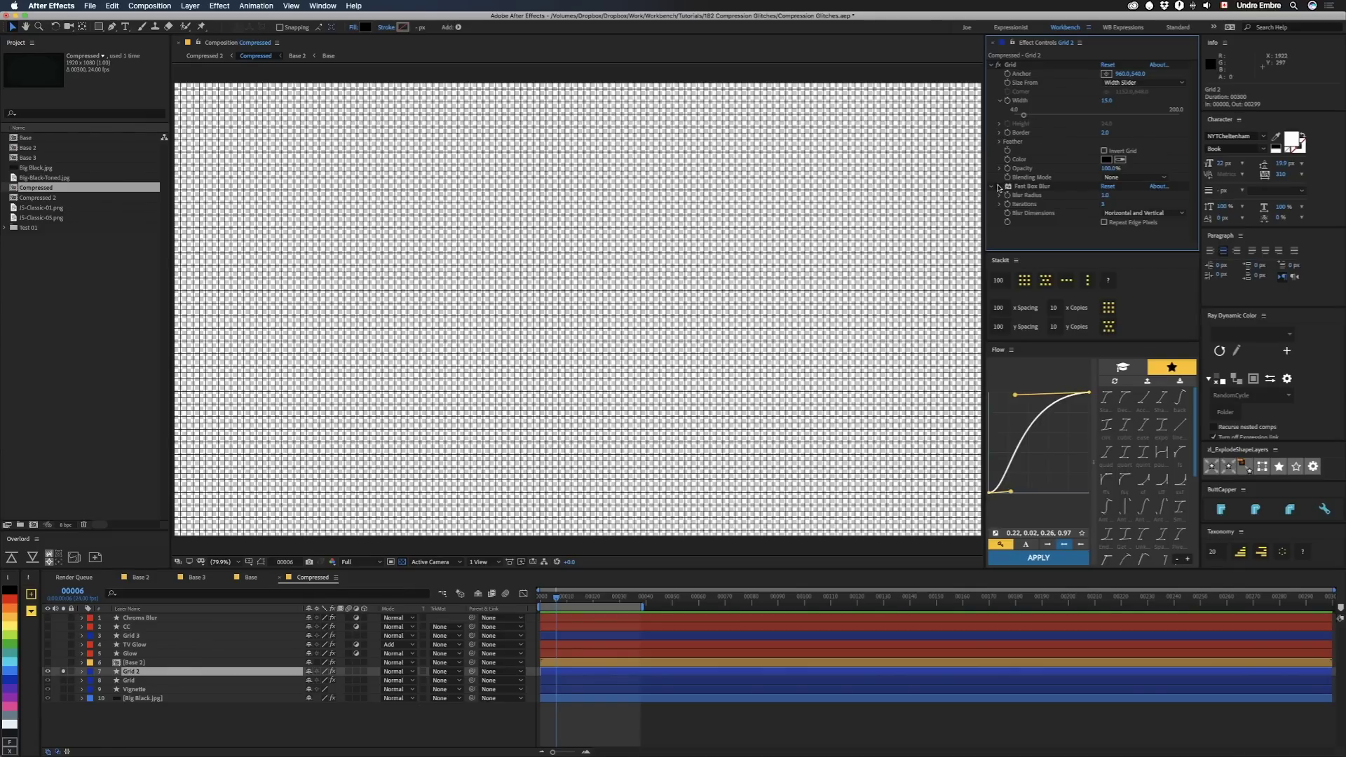
click(1000, 187)
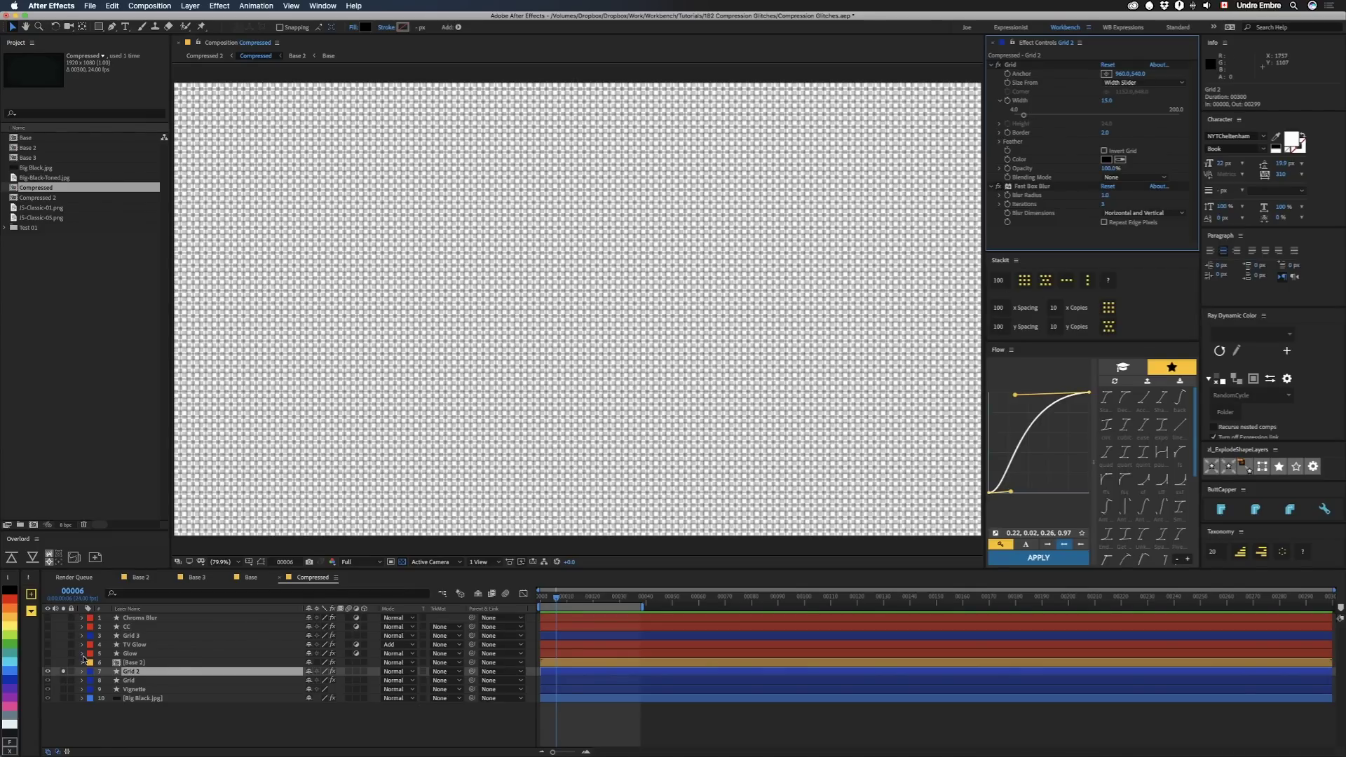
click(49, 662)
Unsolo Grid 2 to see the full comp and open the Base 2 precomp.
click(120, 665)
click(63, 671)
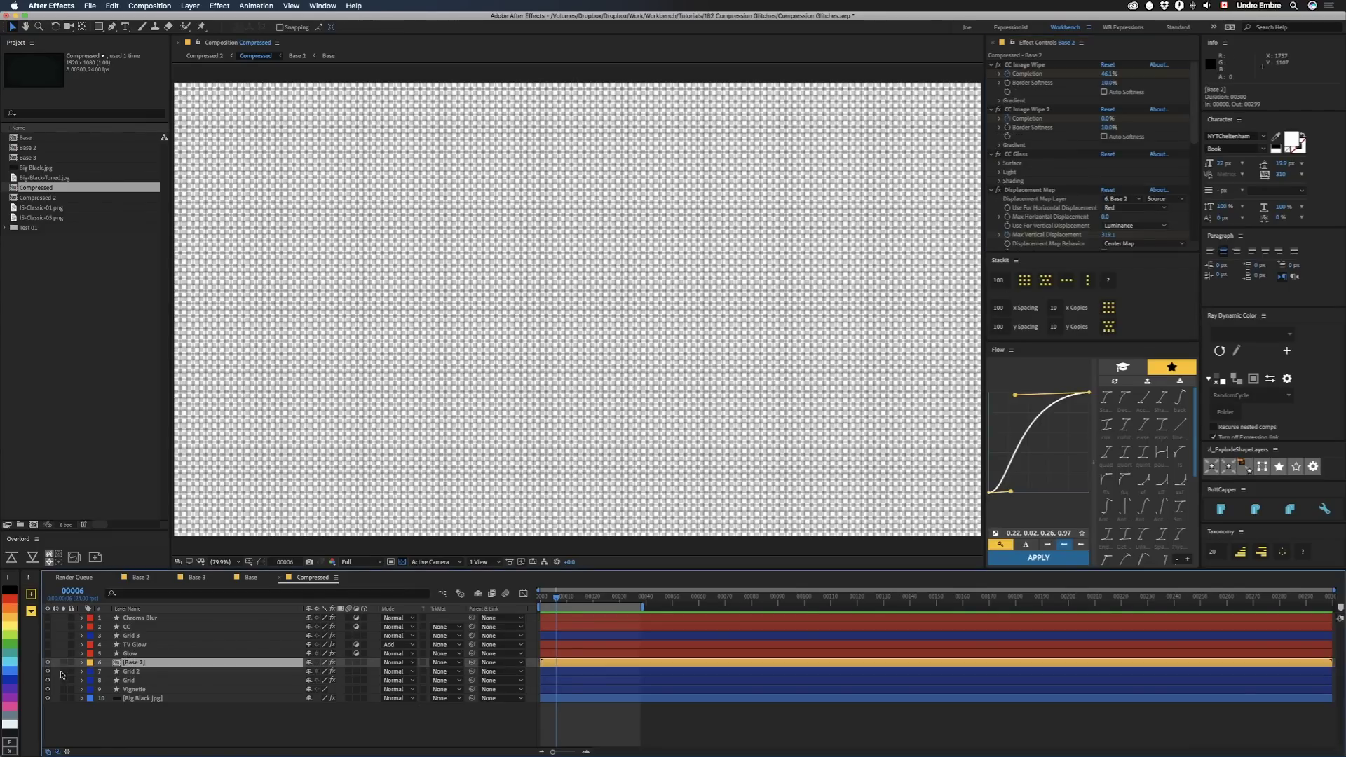
double_click(119, 665)
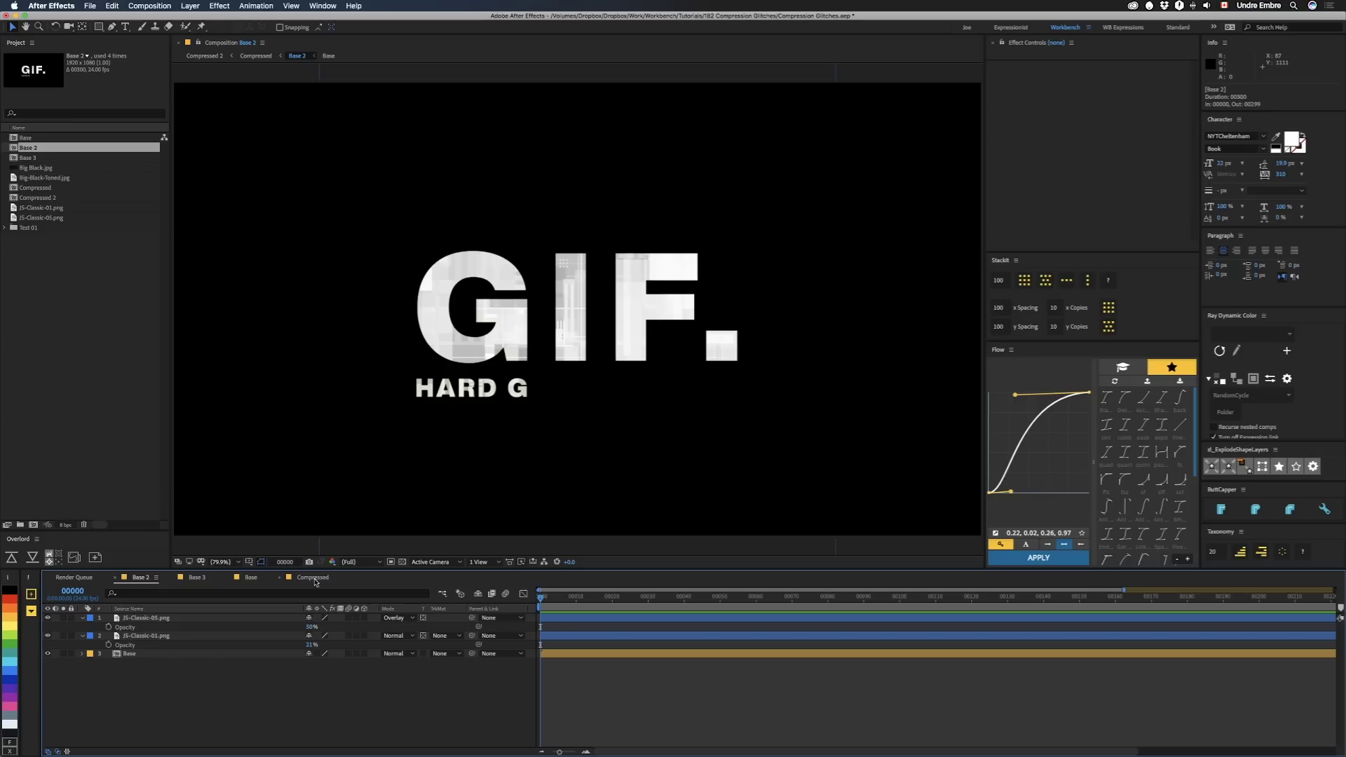
Inspect the Base 3 and Base precomps, then return to the Compressed composition.
click(315, 581)
click(197, 578)
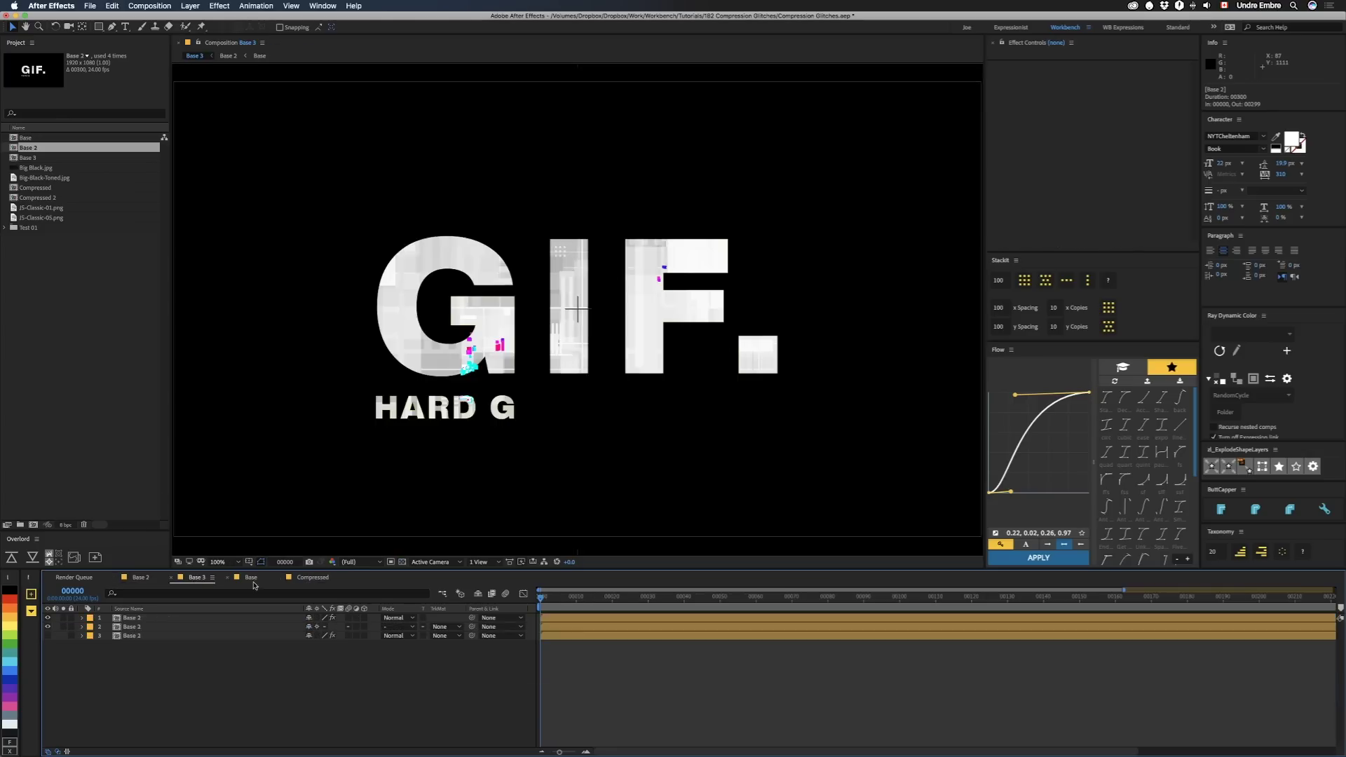
click(250, 579)
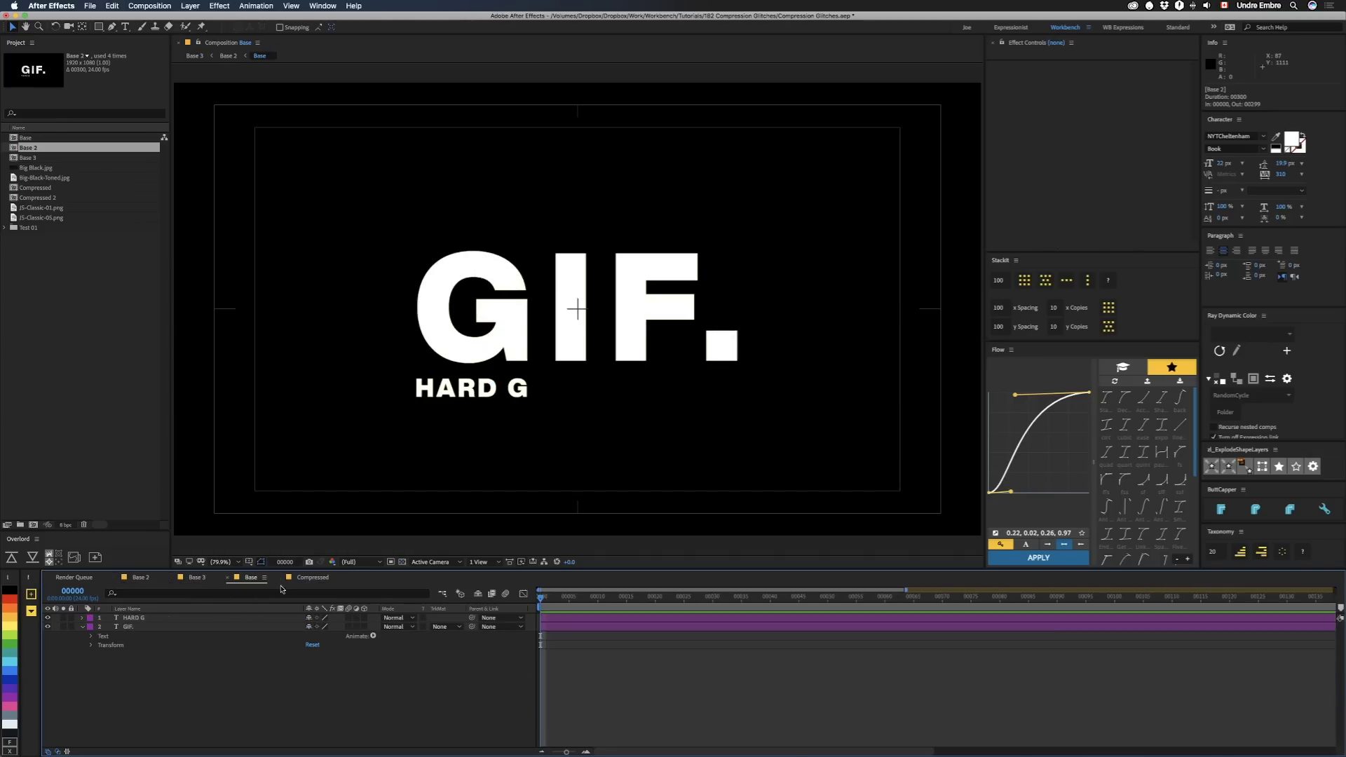
click(309, 577)
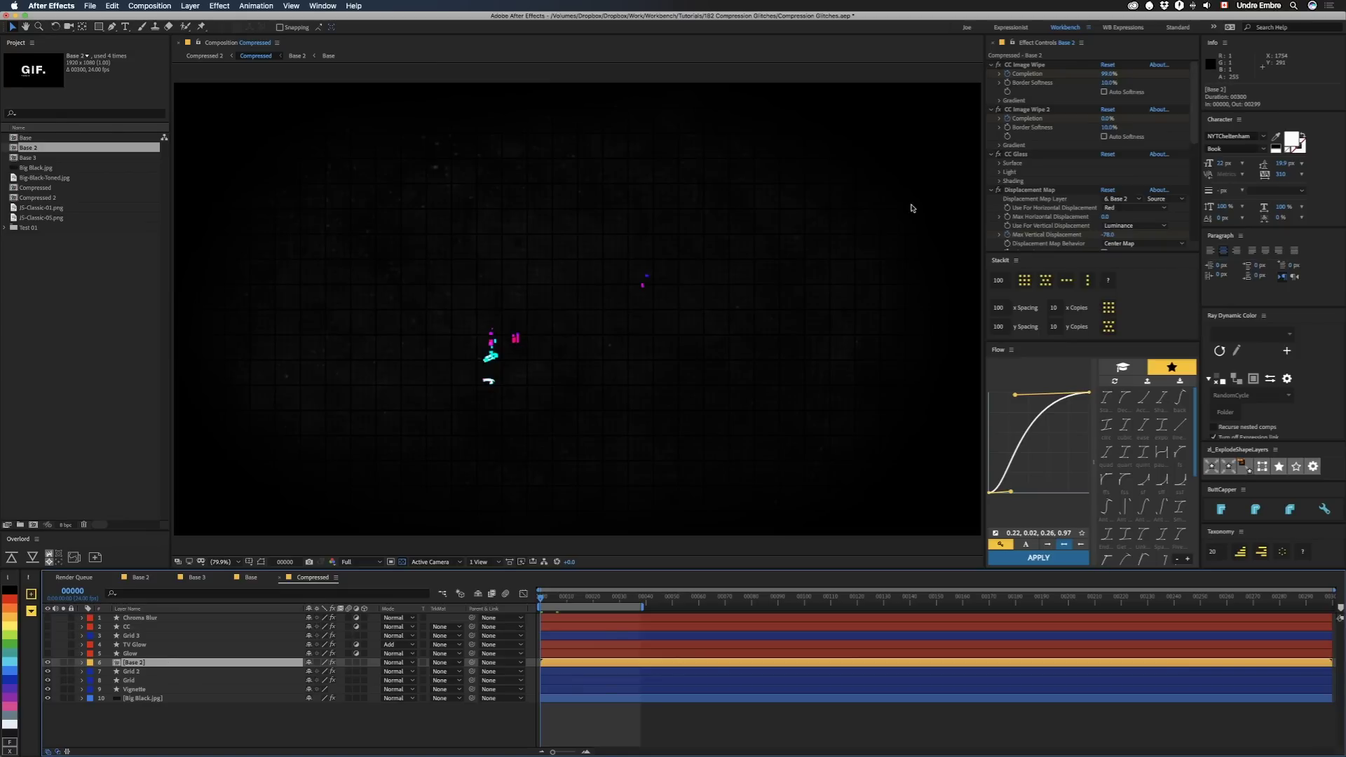
click(1001, 96)
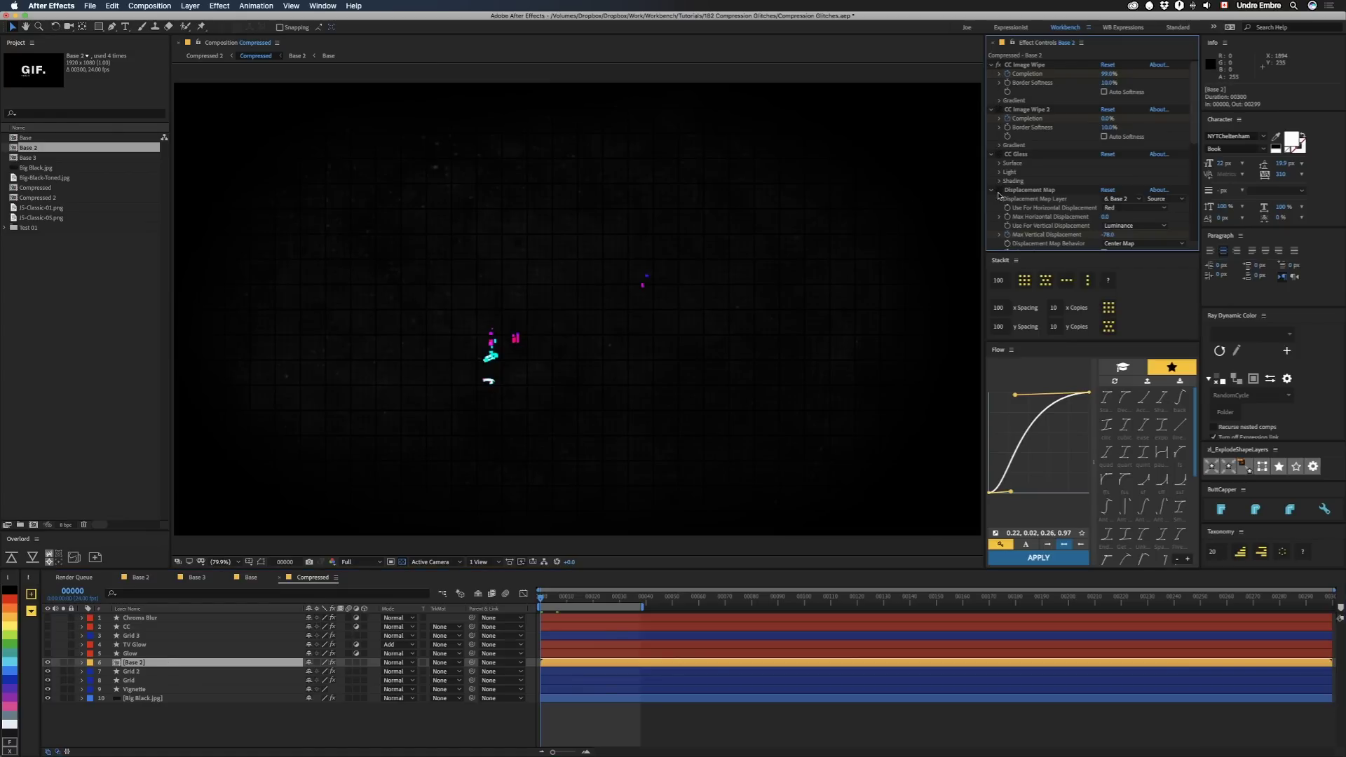
scroll(1002, 201, down, 3)
scroll(1009, 199, down, 4)
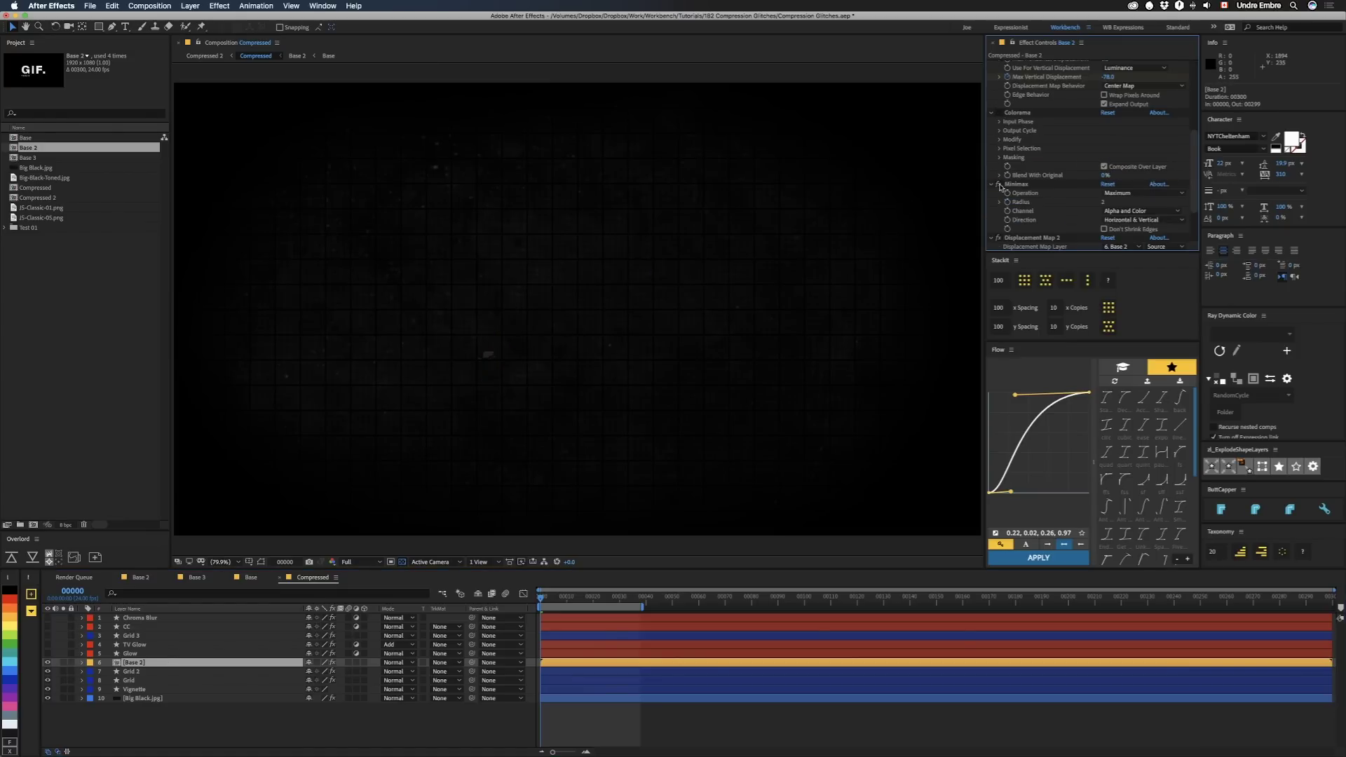
scroll(1009, 210, up, 6)
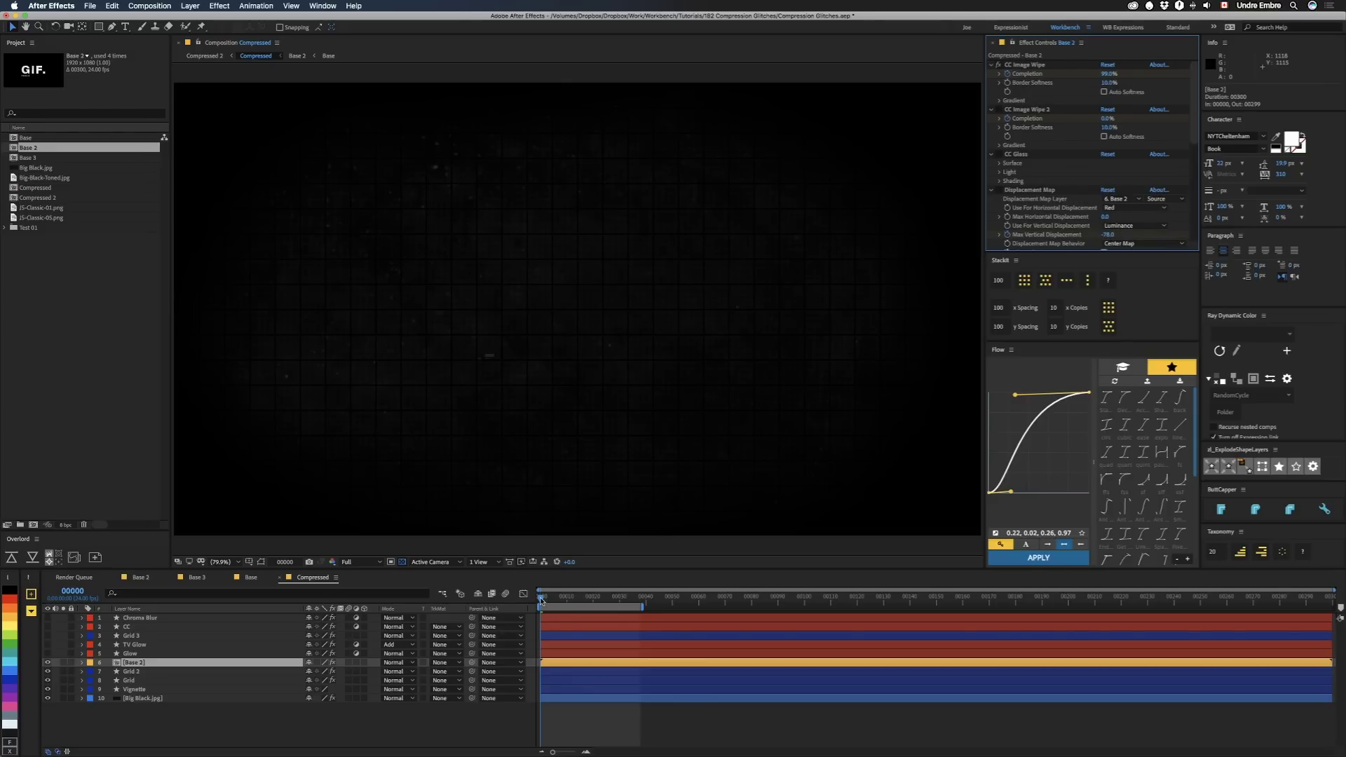
drag(541, 600, 567, 601)
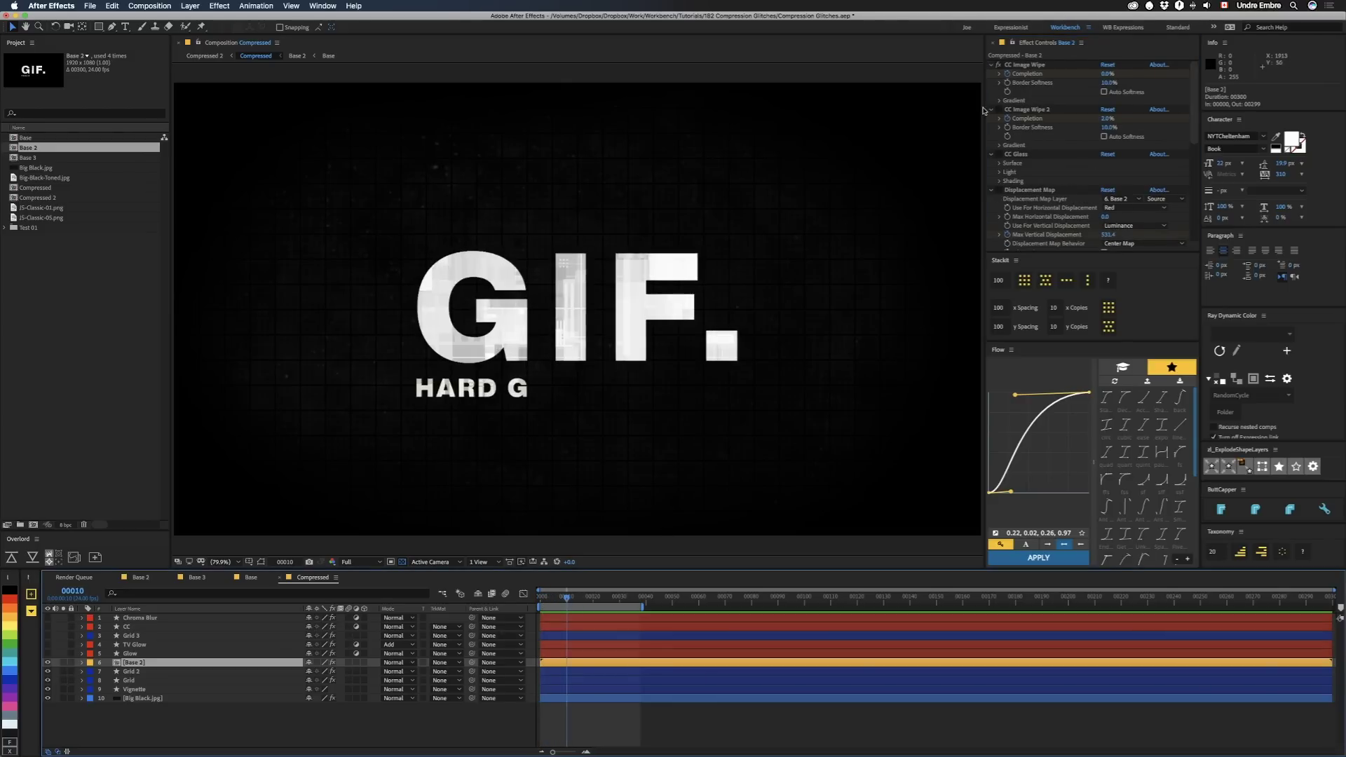
click(540, 601)
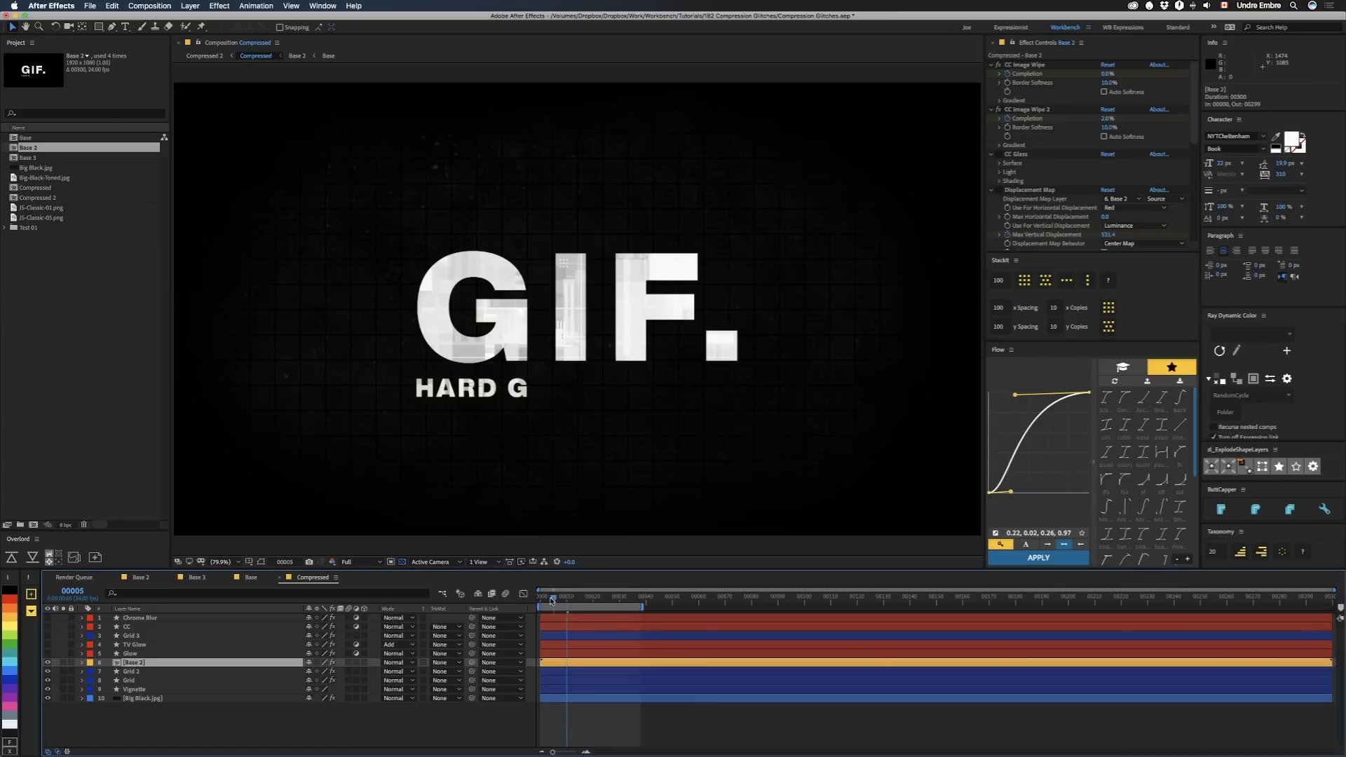
drag(541, 601, 635, 601)
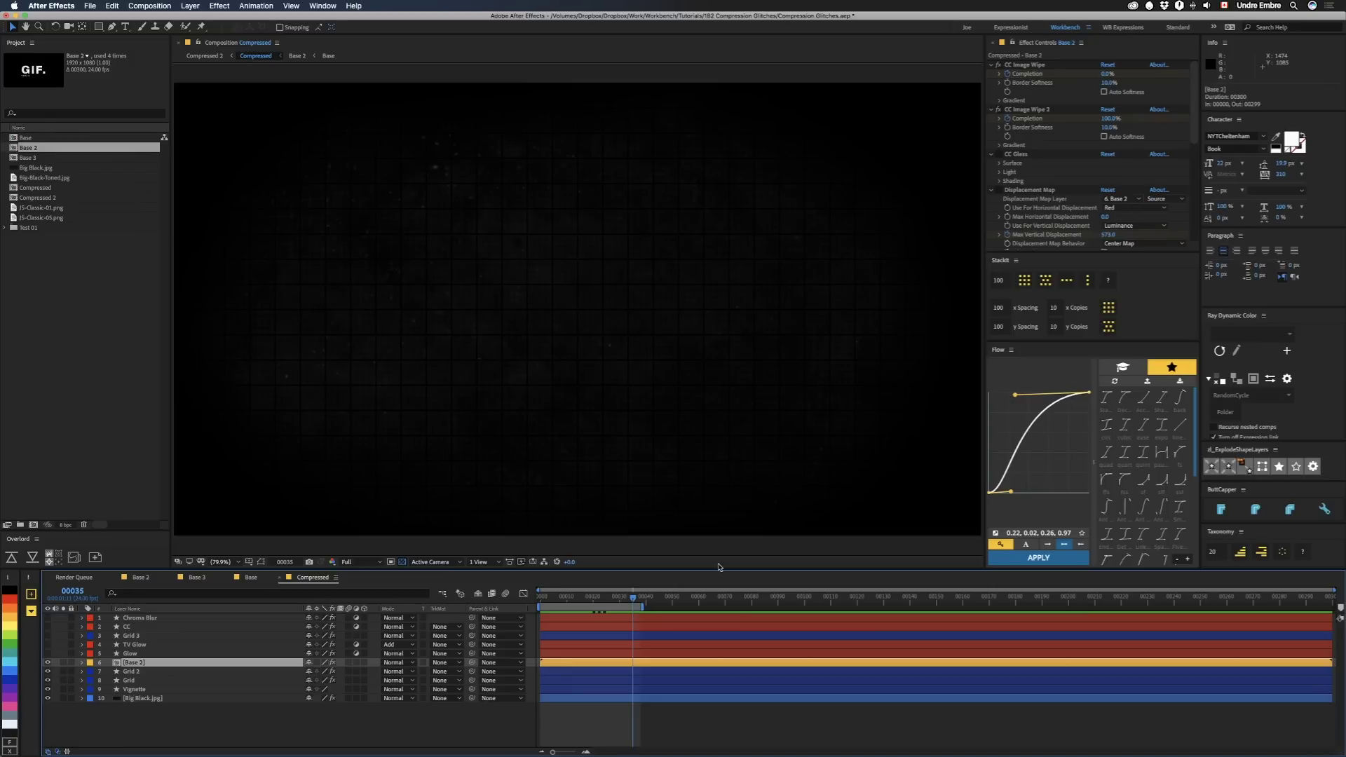
click(996, 172)
Expand CC Glass Surface, go to frame 9, and enable and expand Base 2's Displacement Map.
click(998, 165)
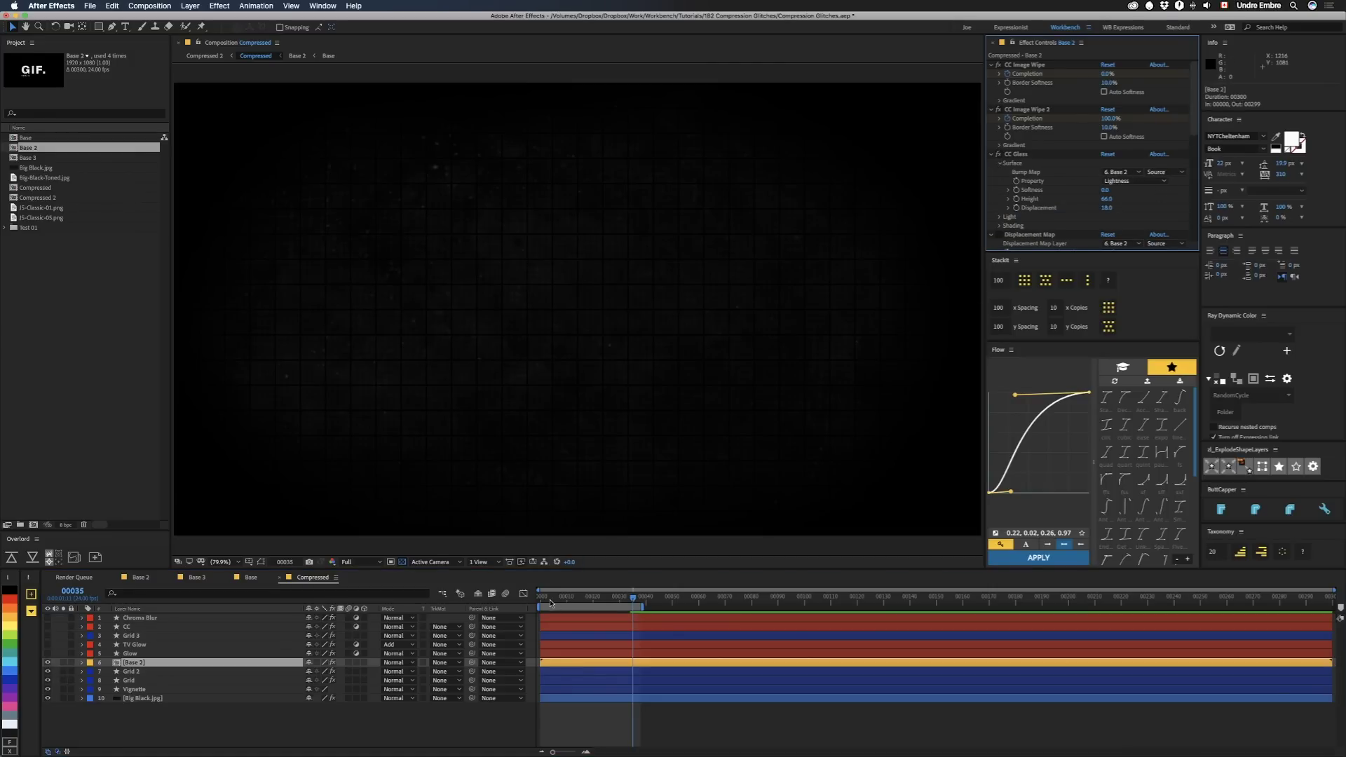
drag(551, 602, 564, 598)
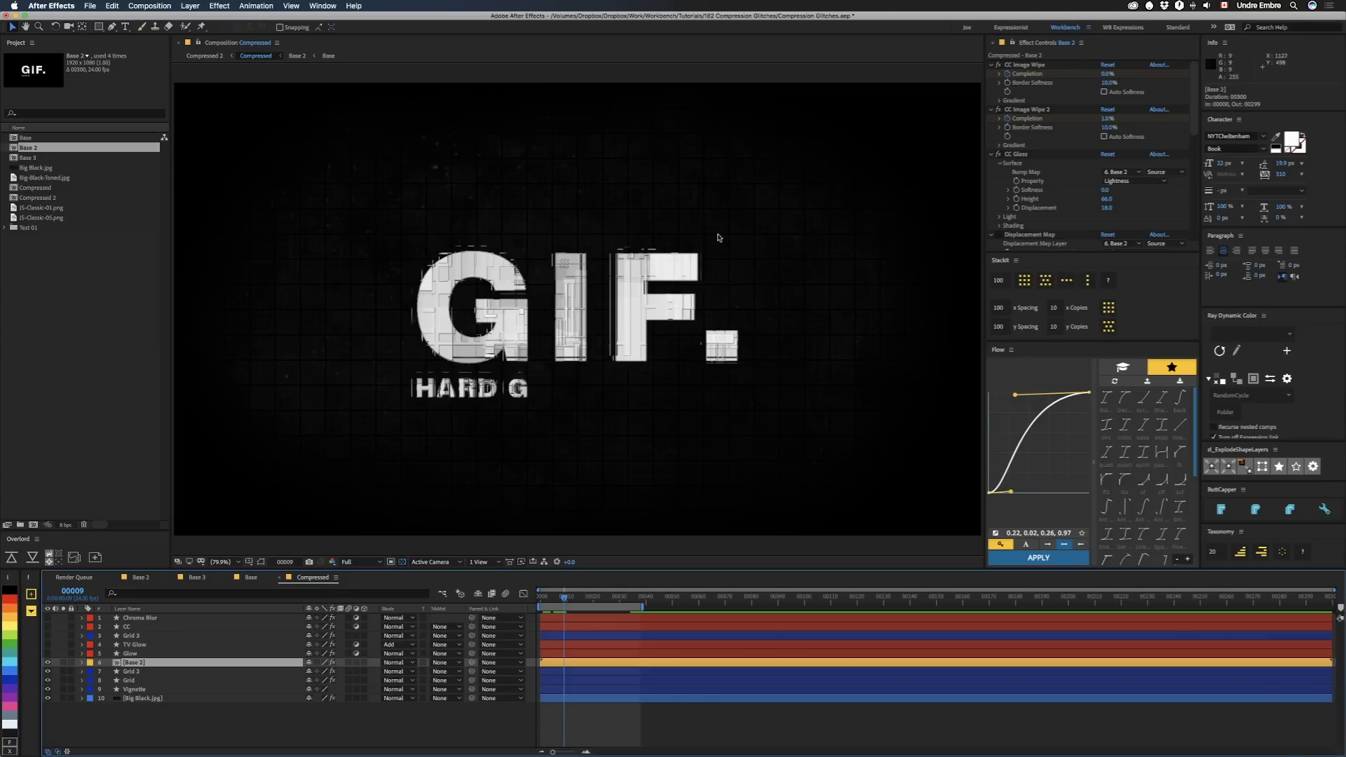
click(998, 235)
click(991, 235)
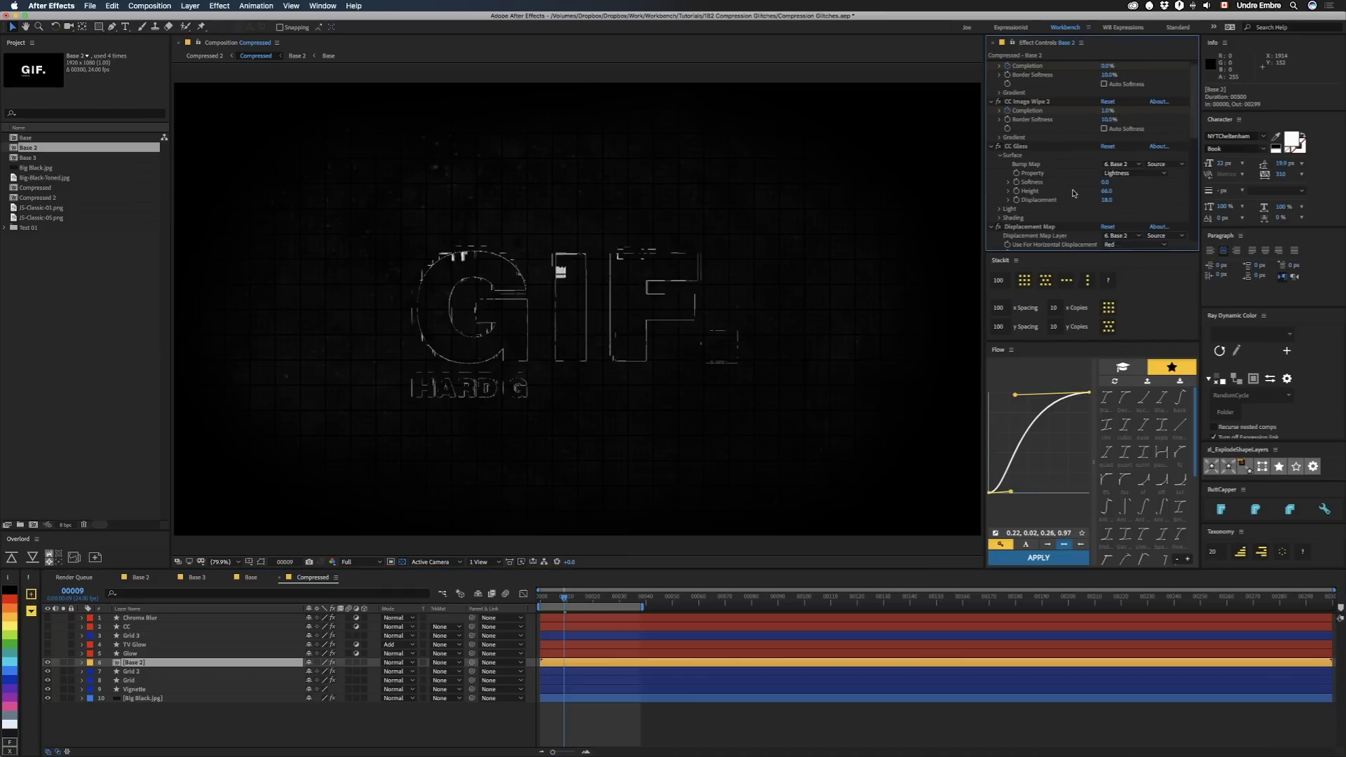
scroll(1066, 183, down, 2)
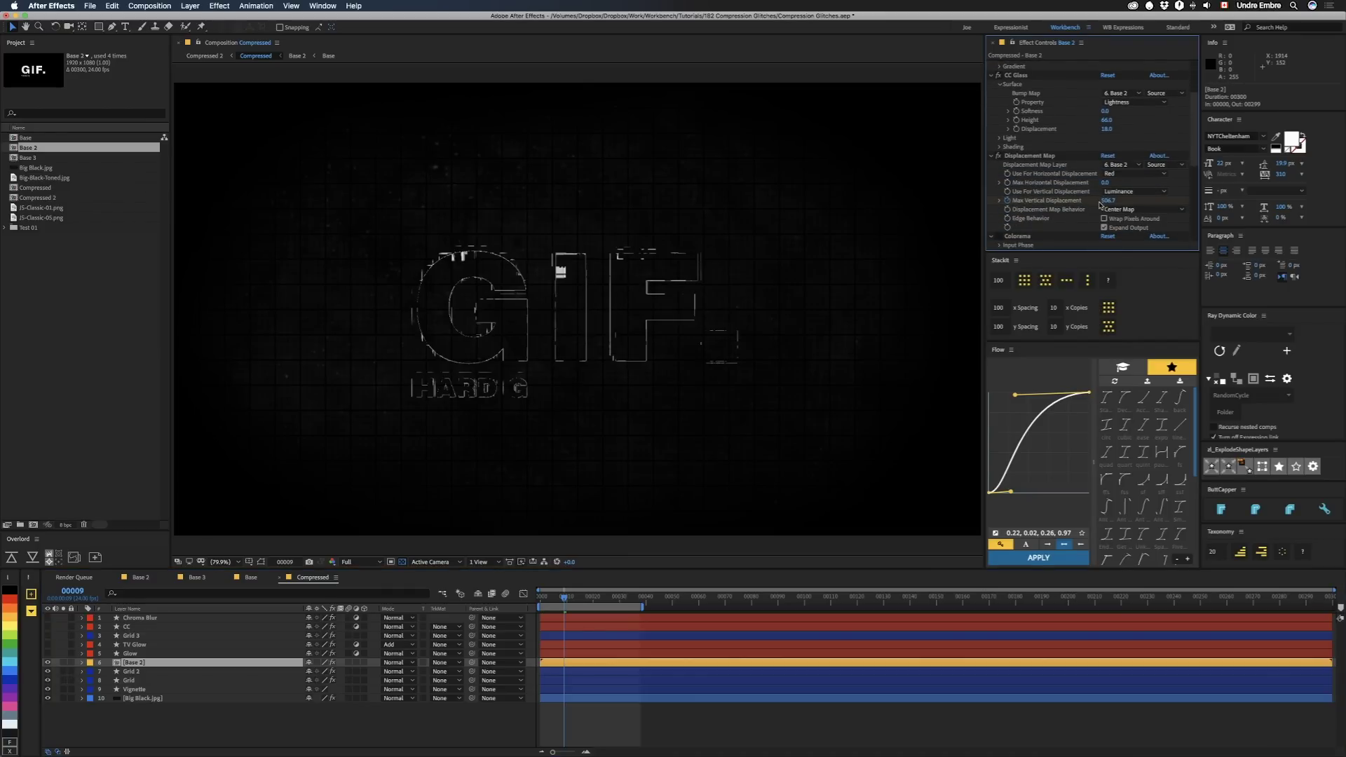
Reveal Base 2's keyframed properties with U and scrub to frame 10 to check values.
key(u)
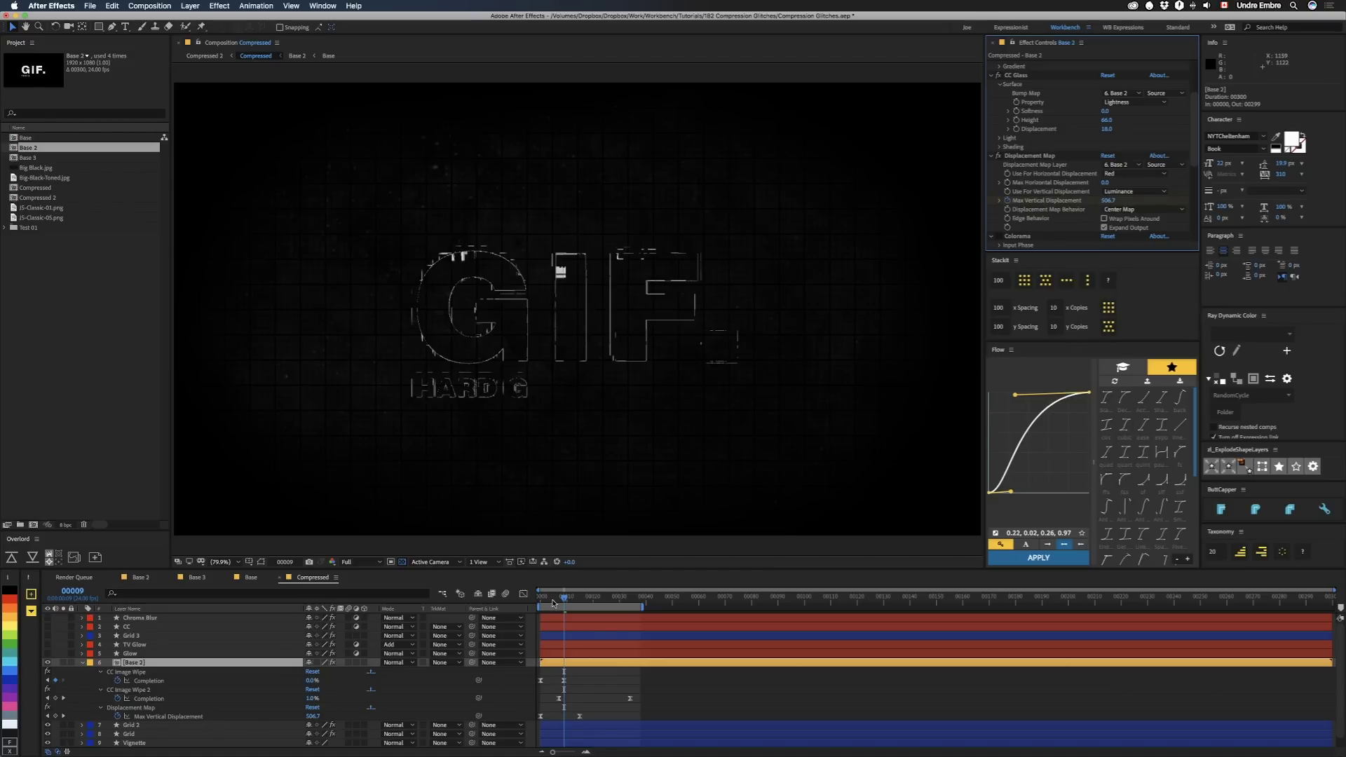
mouse_move(563, 598)
mouse_down()
mouse_move(538, 602)
mouse_move(579, 601)
mouse_up()
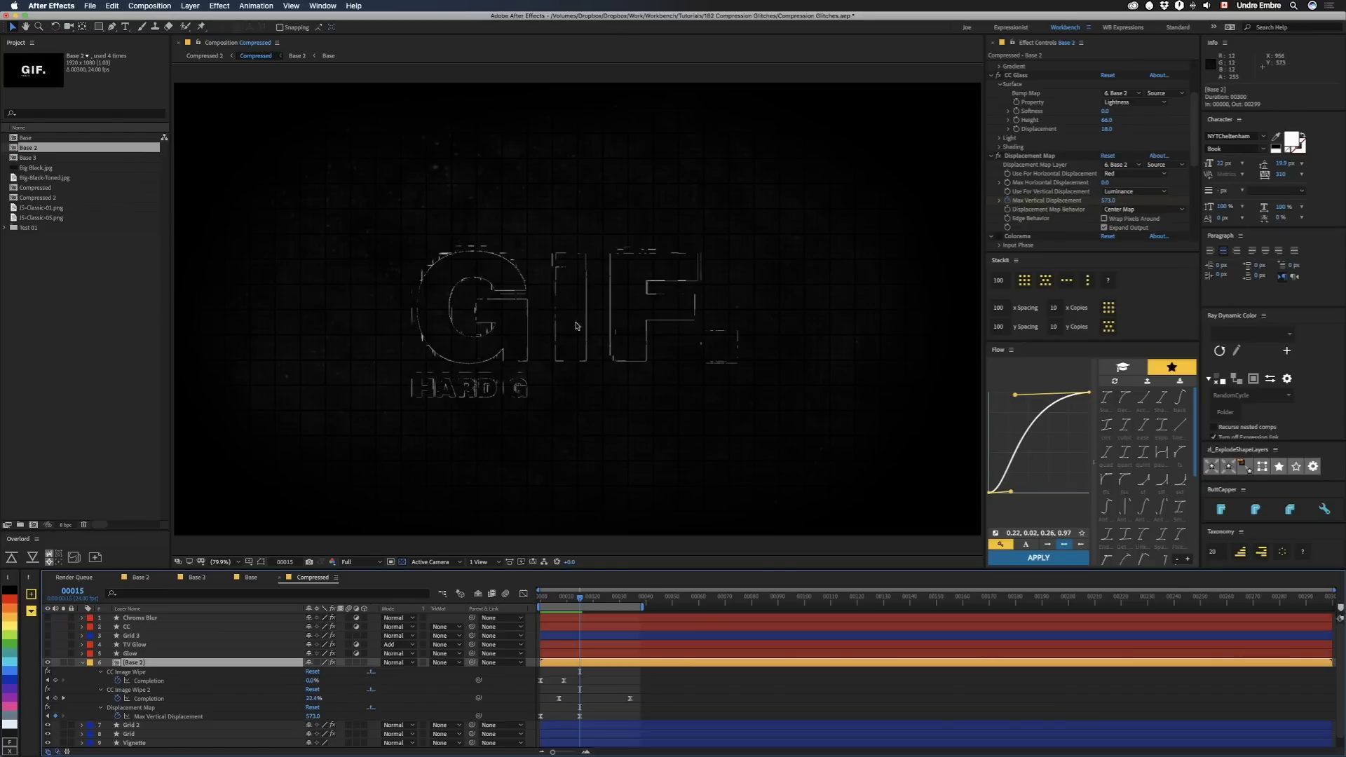
click(568, 601)
drag(568, 601, 595, 598)
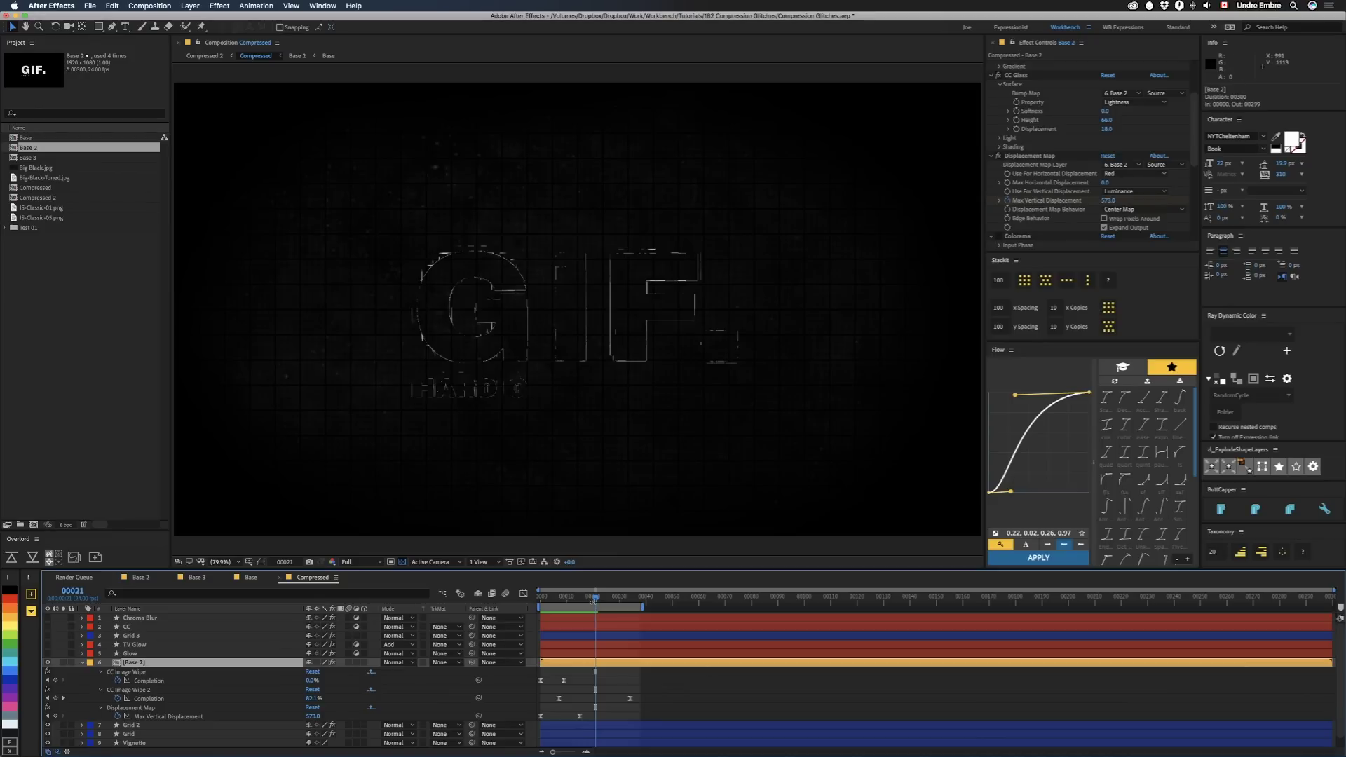
drag(595, 598, 565, 603)
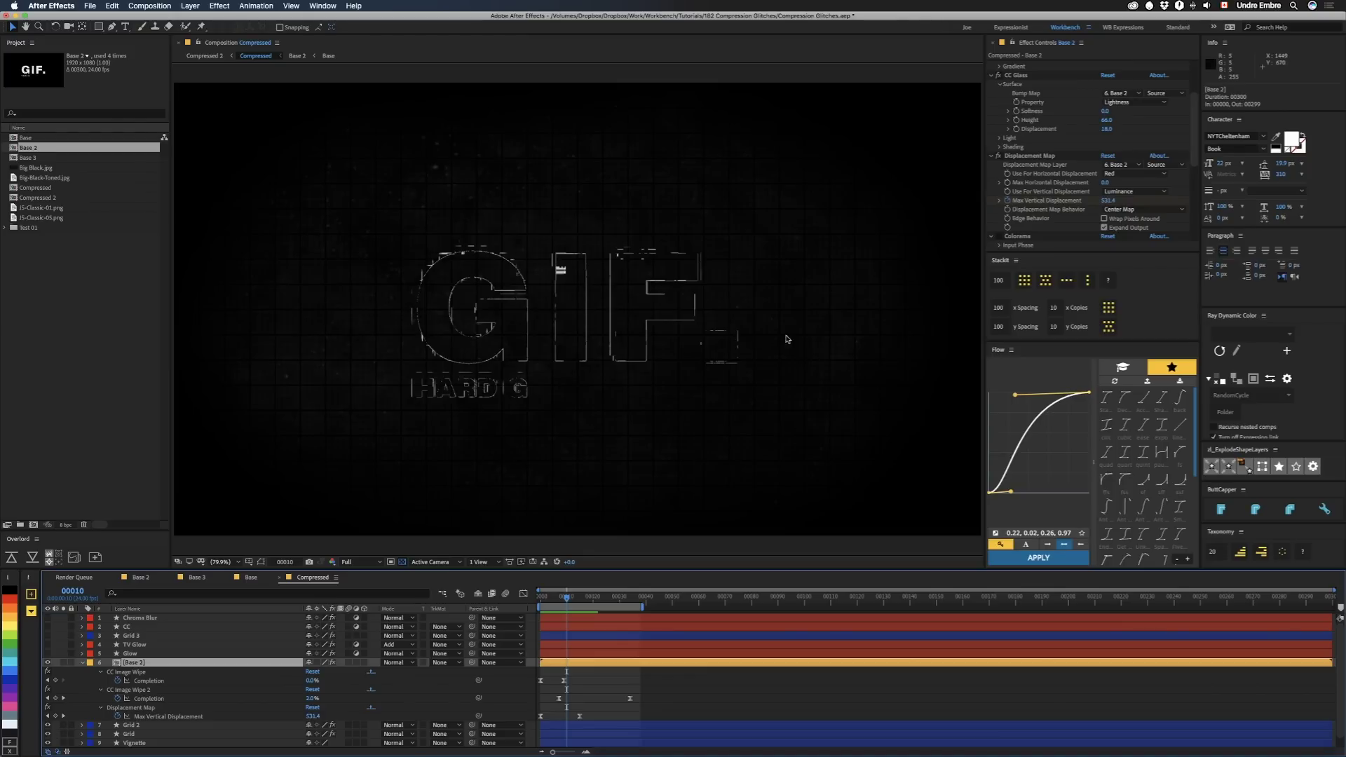
scroll(1050, 184, down, 3)
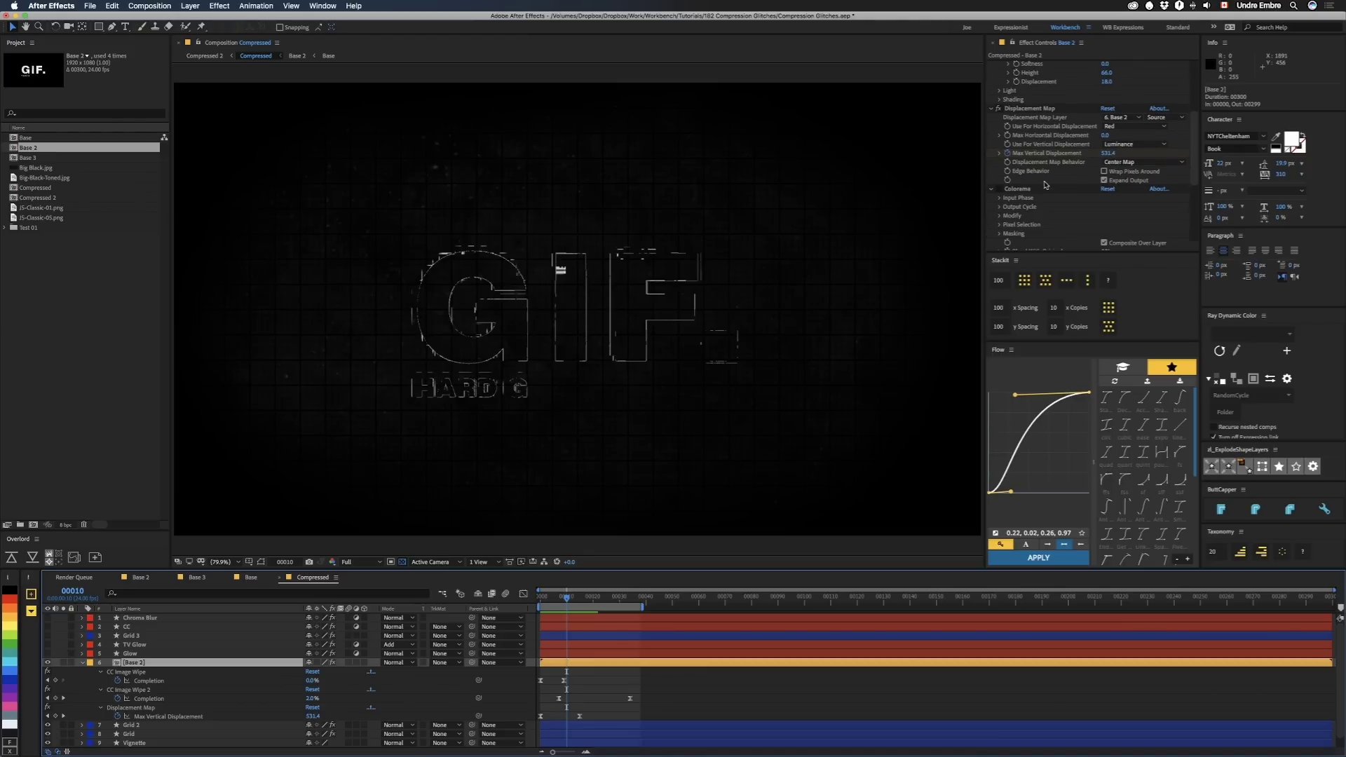
Turn on Base 2's Colorama and Minimax effects to render thick glowing letters.
click(999, 189)
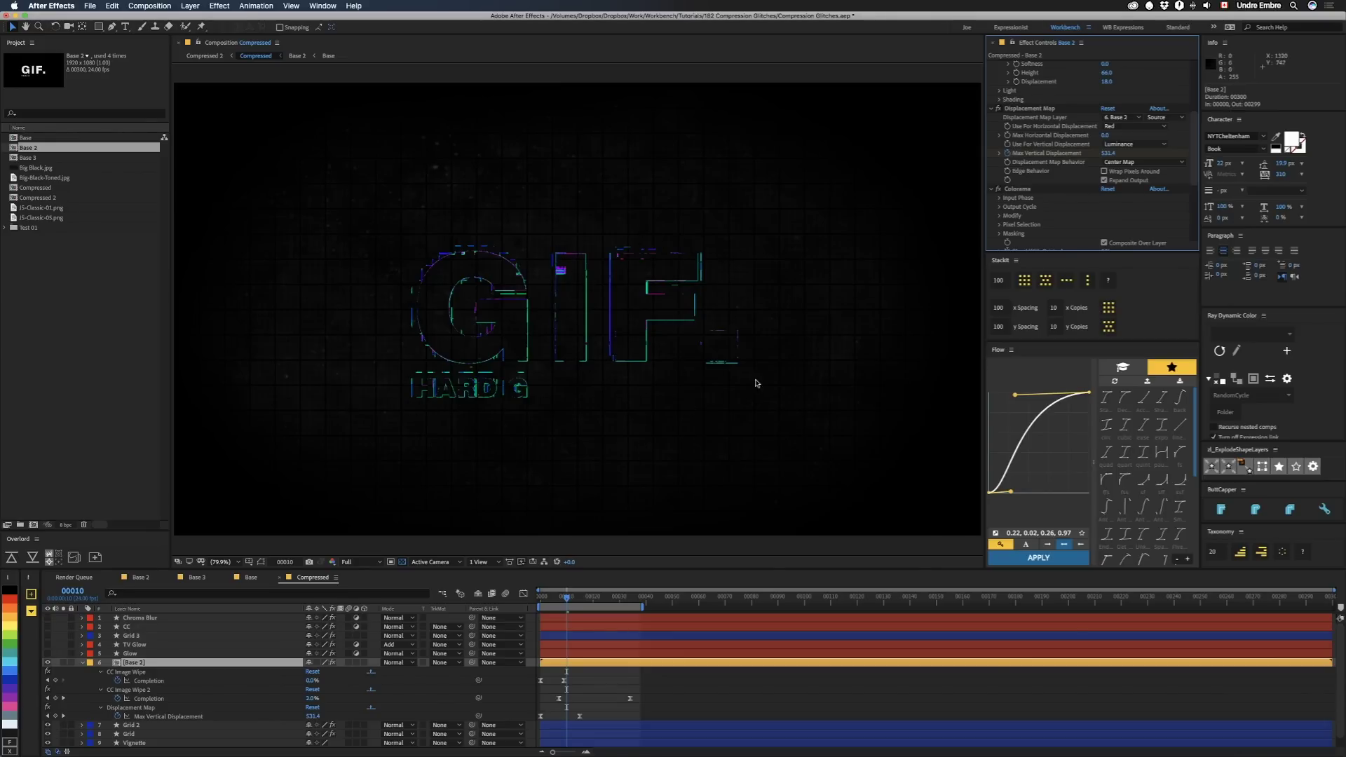
scroll(1098, 176, down, 5)
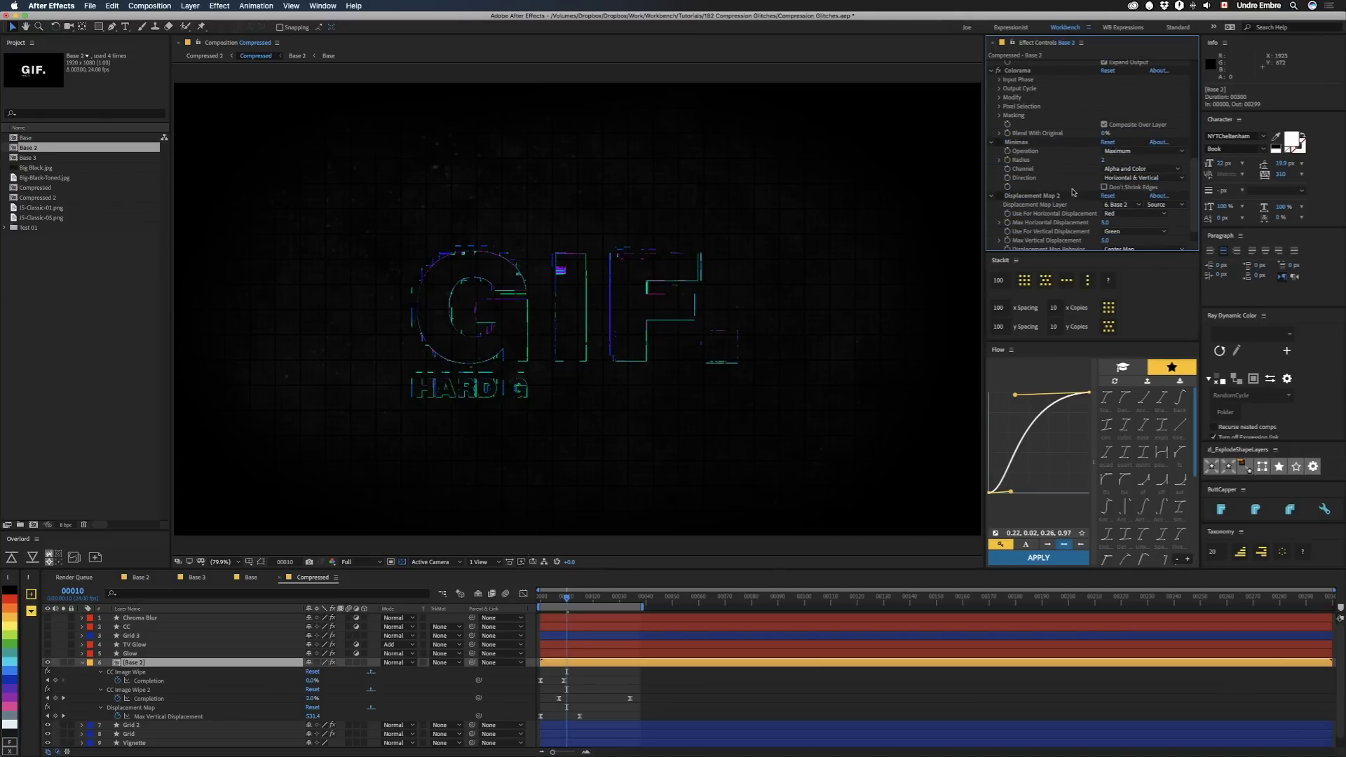
click(1021, 143)
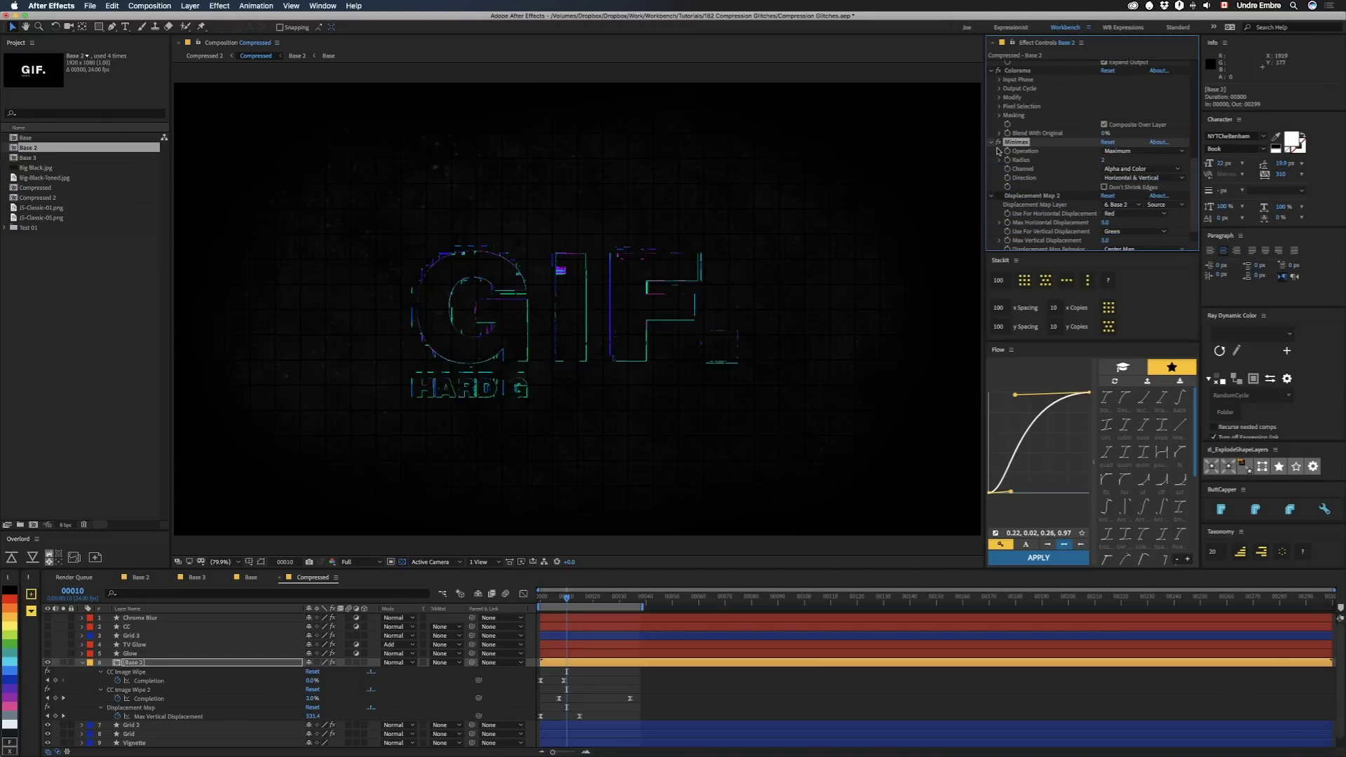
click(998, 143)
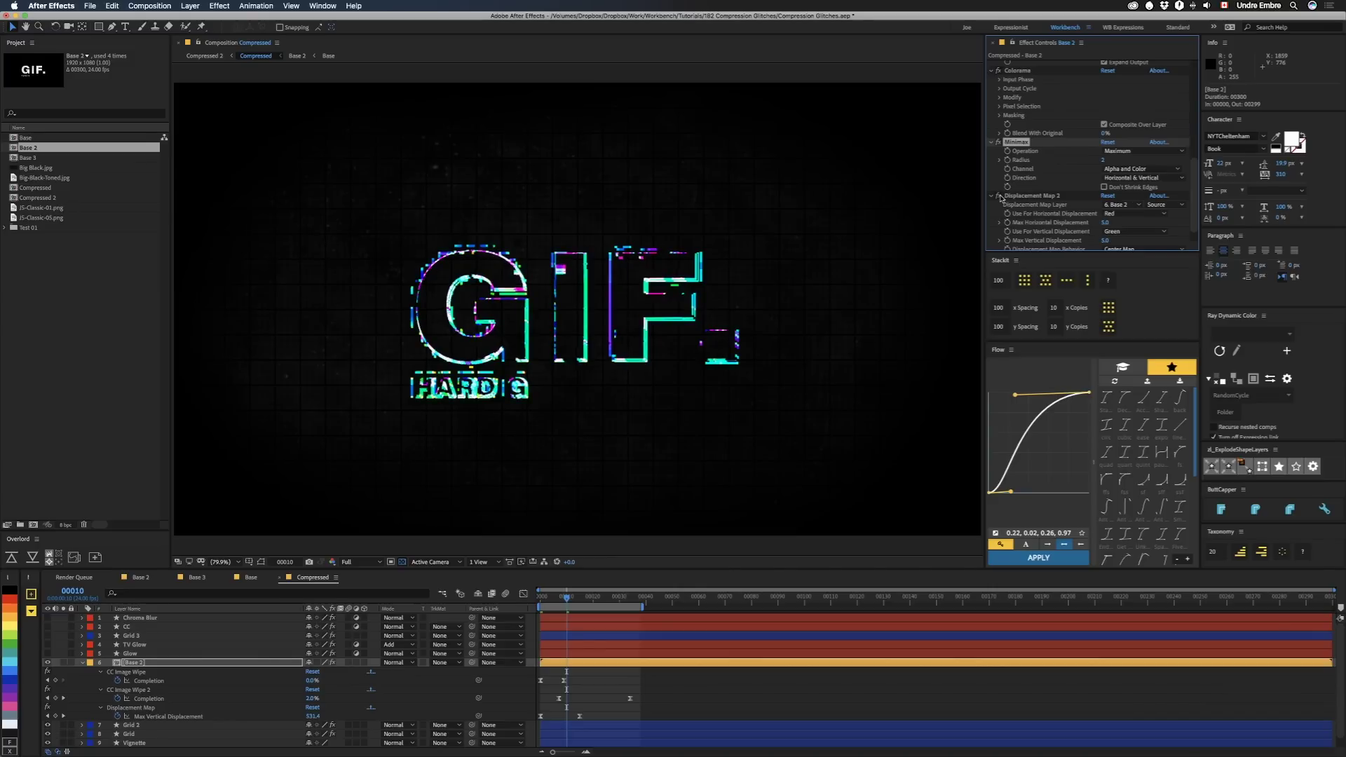
click(1024, 196)
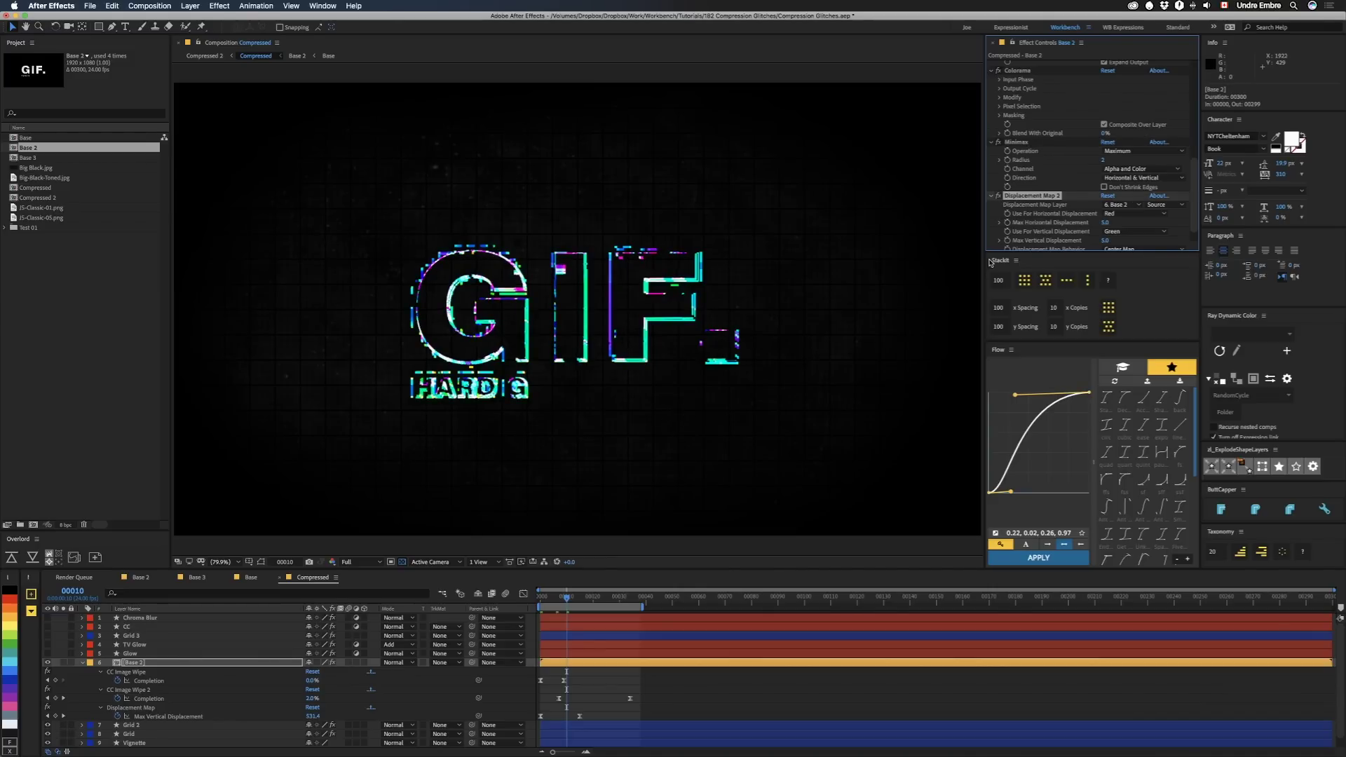
scroll(1068, 229, down, 2)
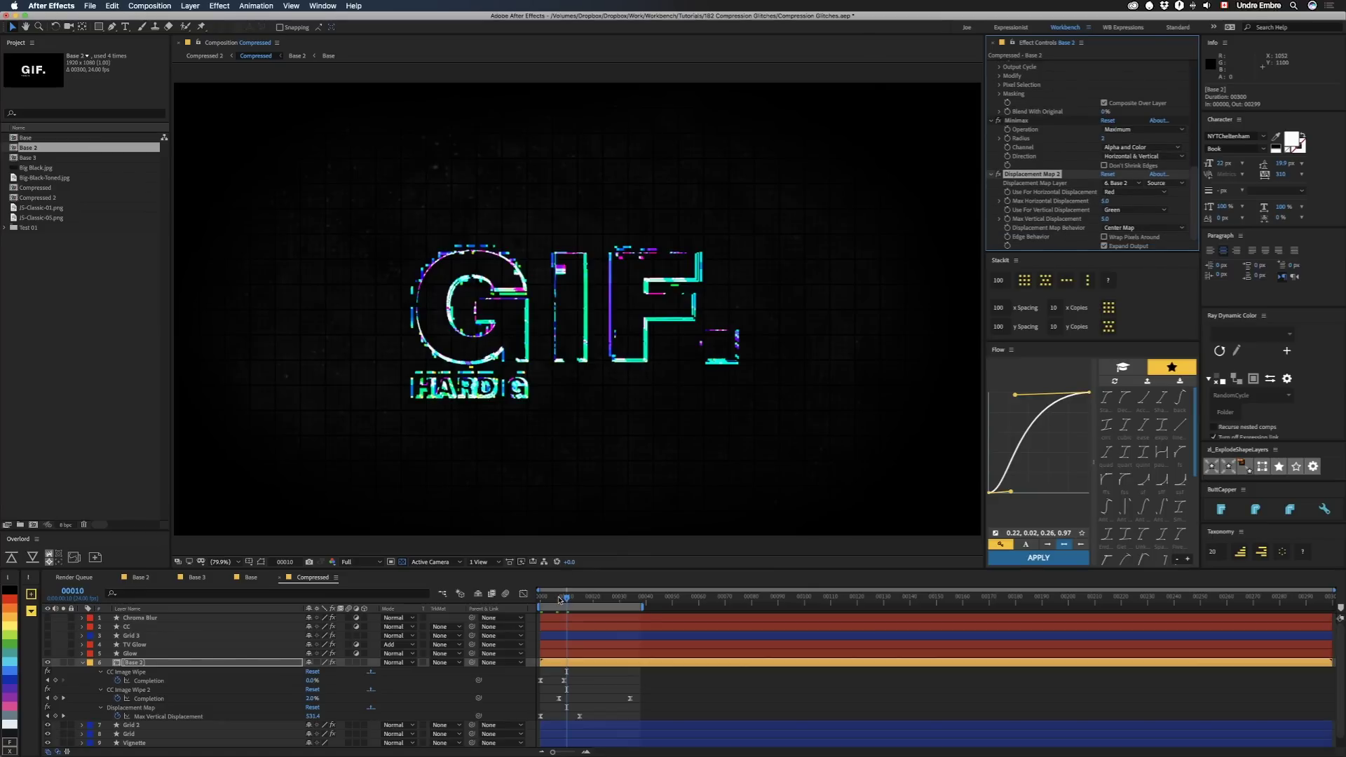
Step back to frame 10 and play a short preview of the glitch animation.
scroll(559, 603, down, 1)
key(Page_Down)
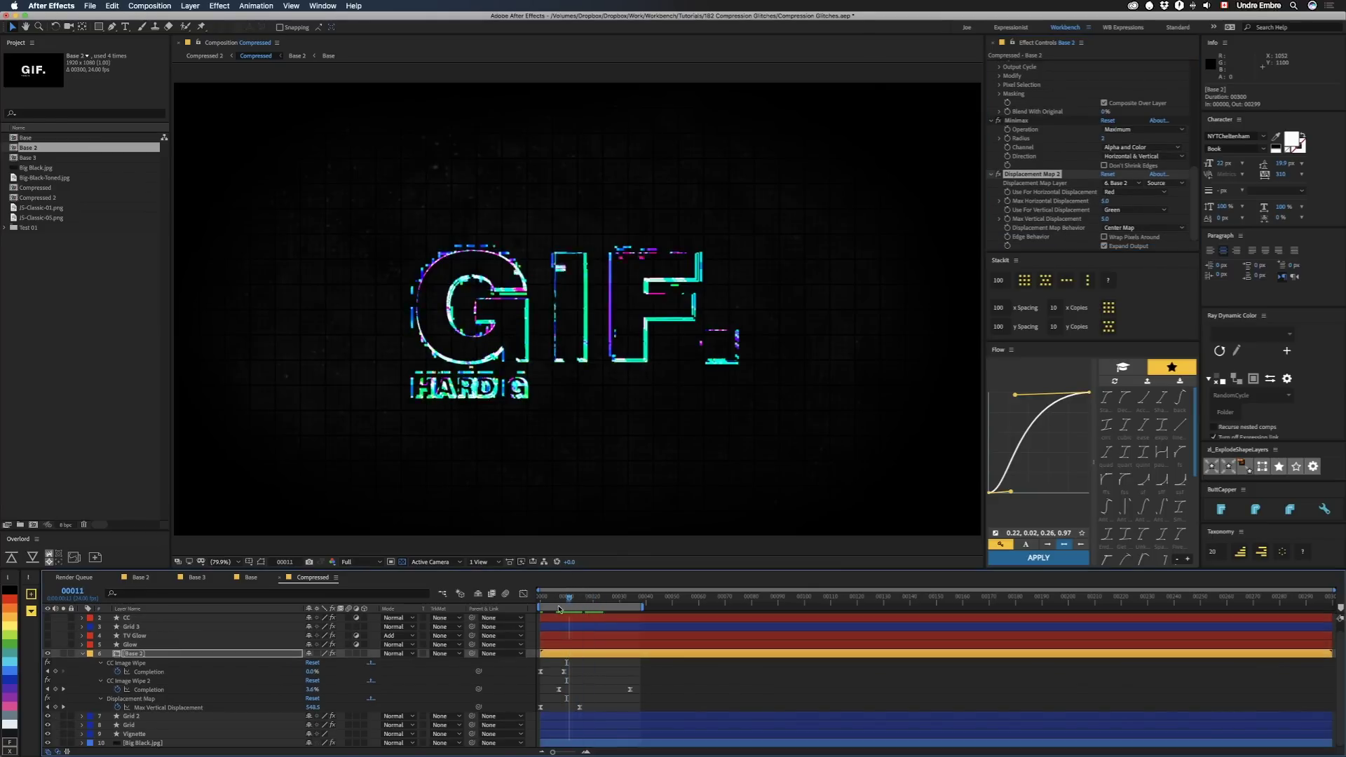
drag(559, 609, 568, 610)
key(space)
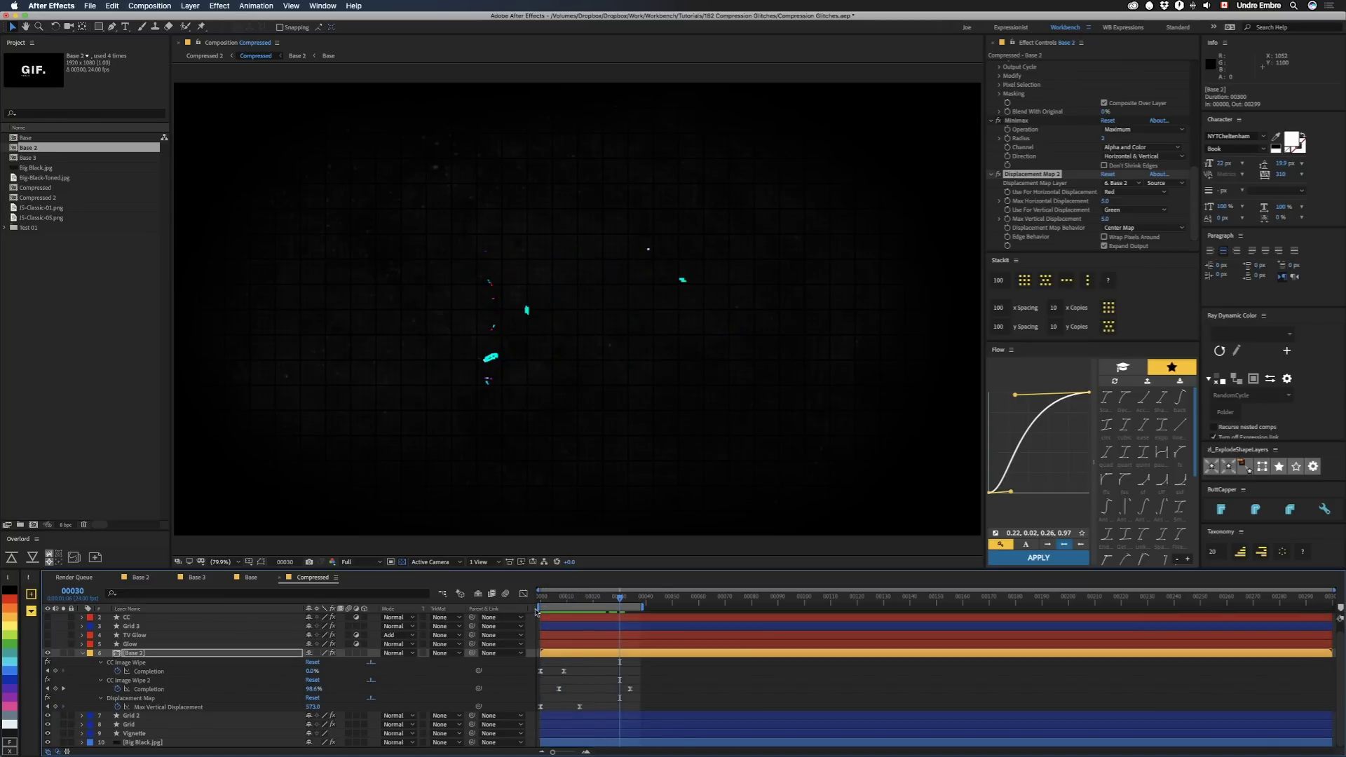
key(space)
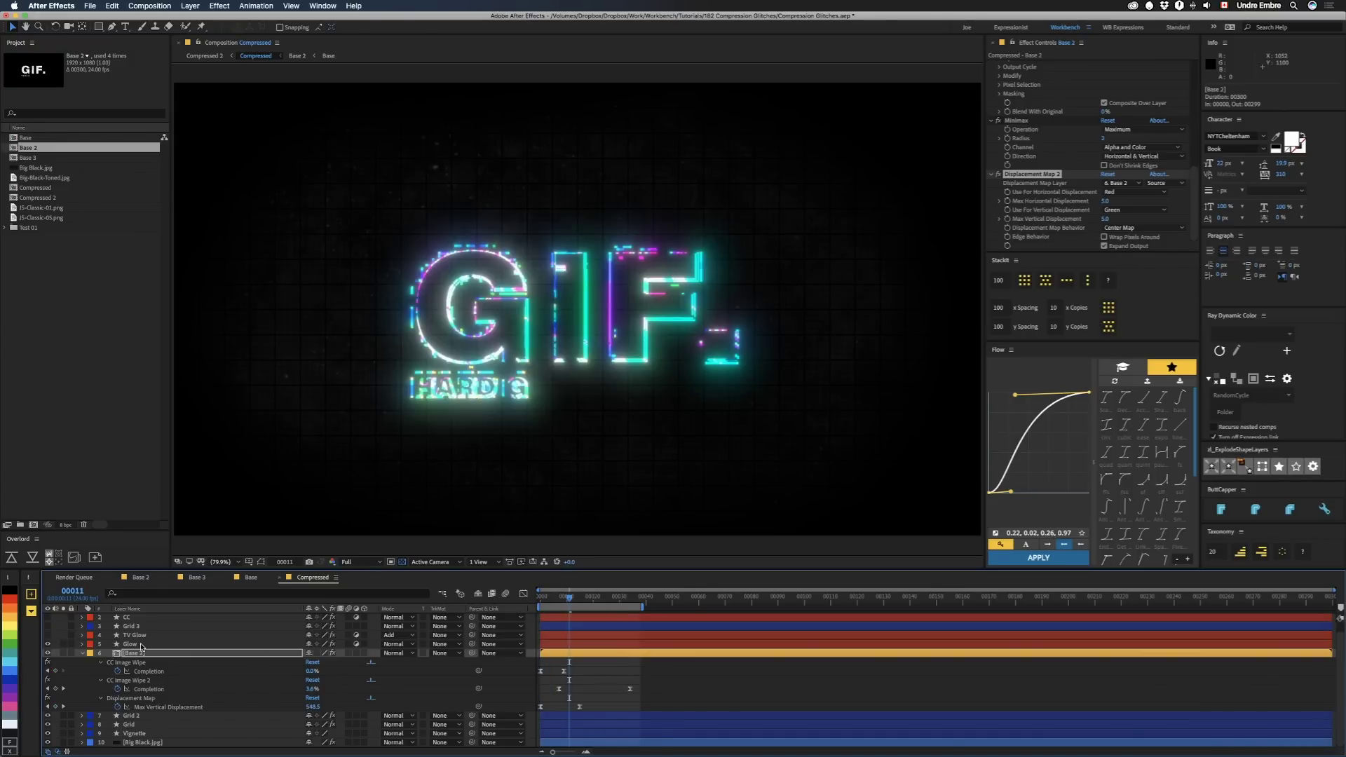
Inspect the Glow and TV Glow layers, briefly hide the CC grade, and select the CC layer.
click(251, 645)
drag(556, 609, 551, 601)
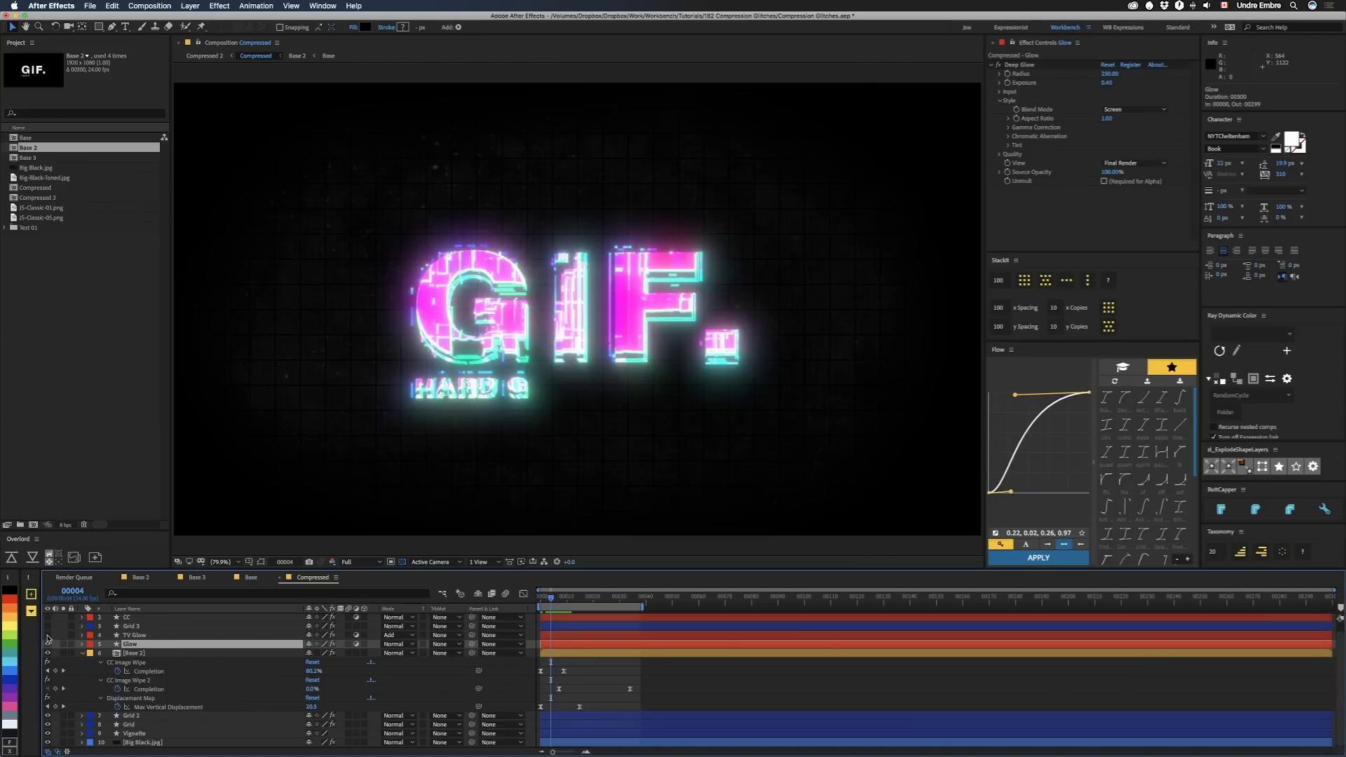
click(141, 635)
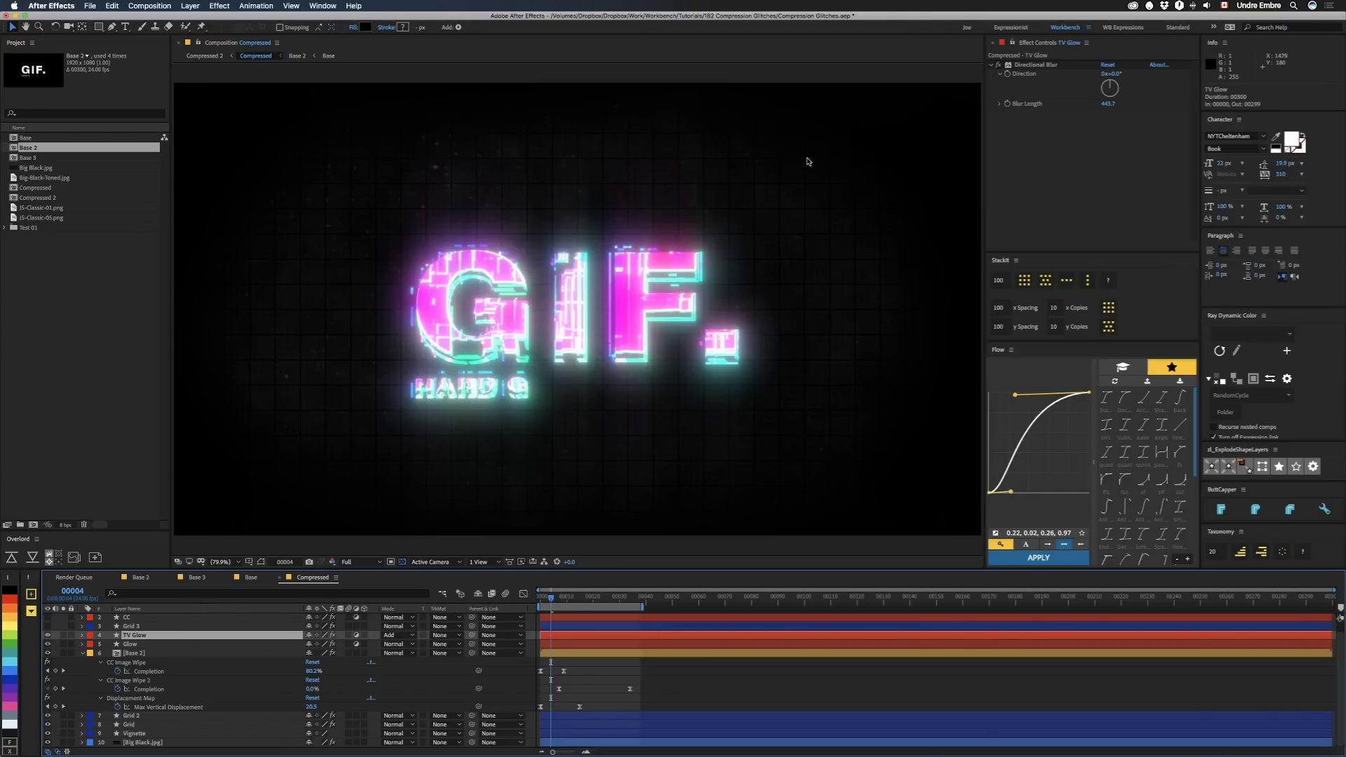
click(47, 626)
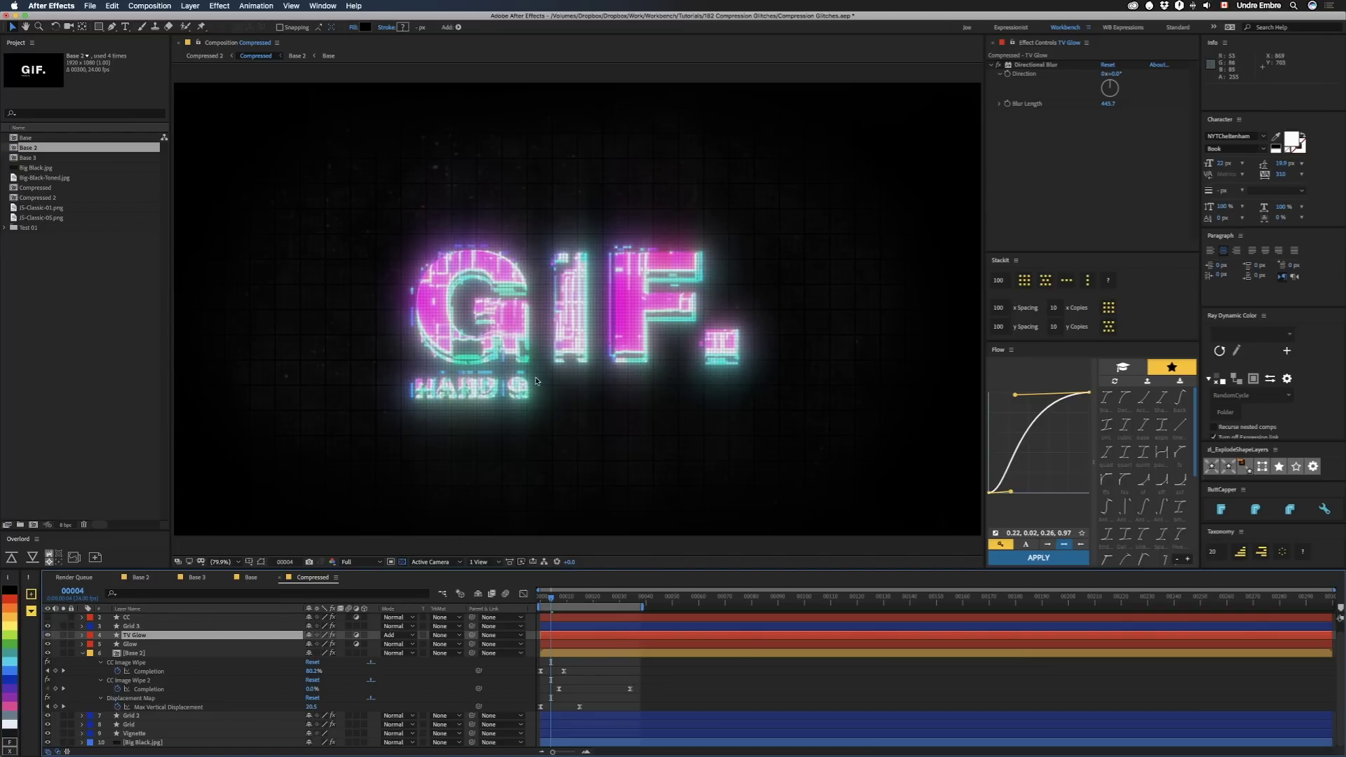
click(103, 618)
Turn the CC layer back on and rename its effect to 'Lumetri Color - Le Mans'.
click(47, 617)
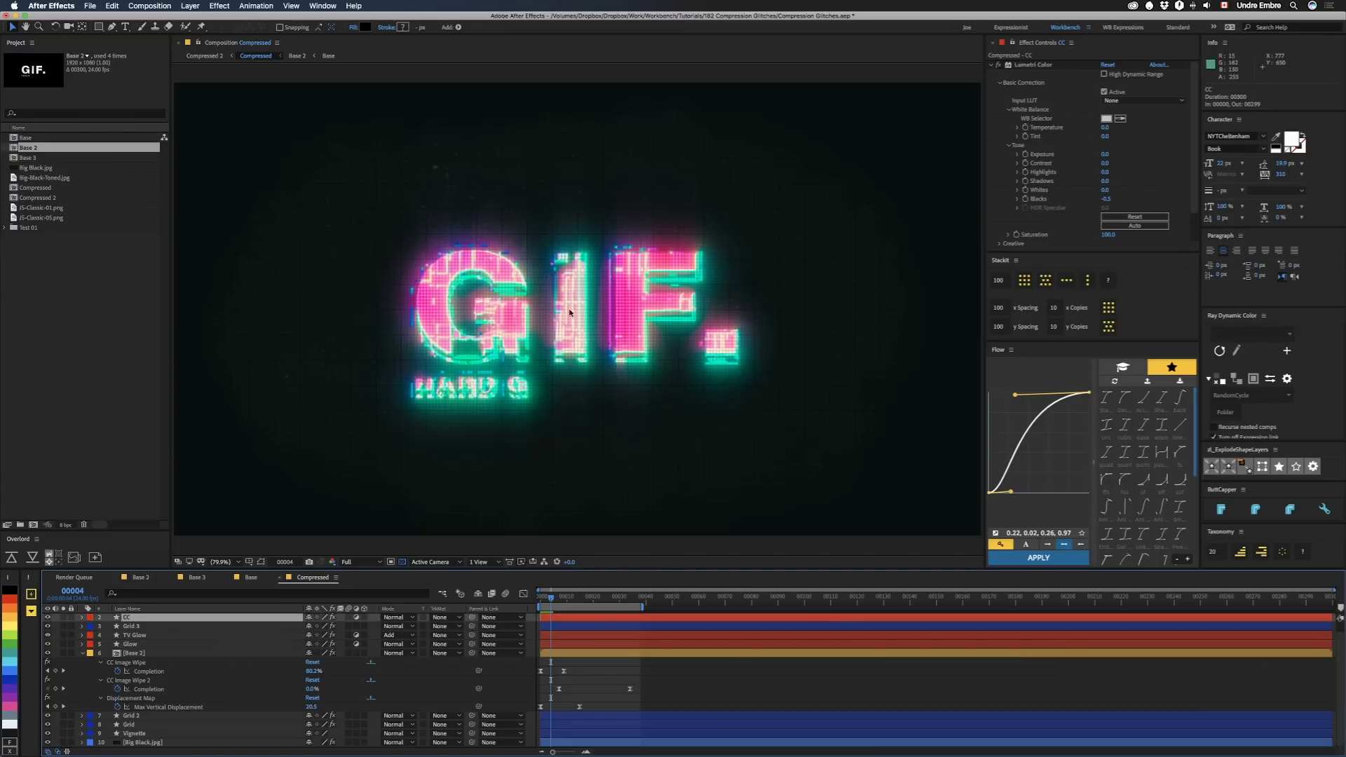
scroll(136, 626, up, 1)
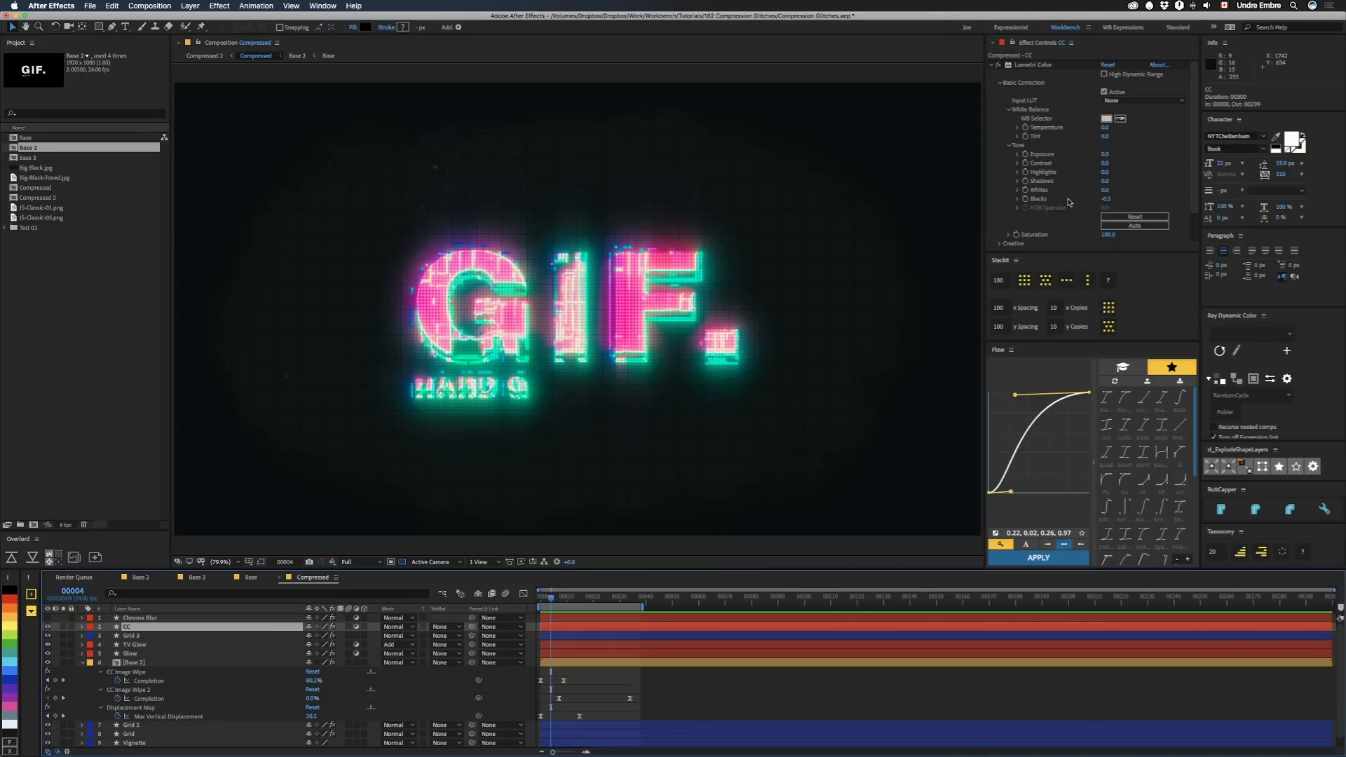
scroll(1066, 175, down, 1)
scroll(1058, 112, up, 1)
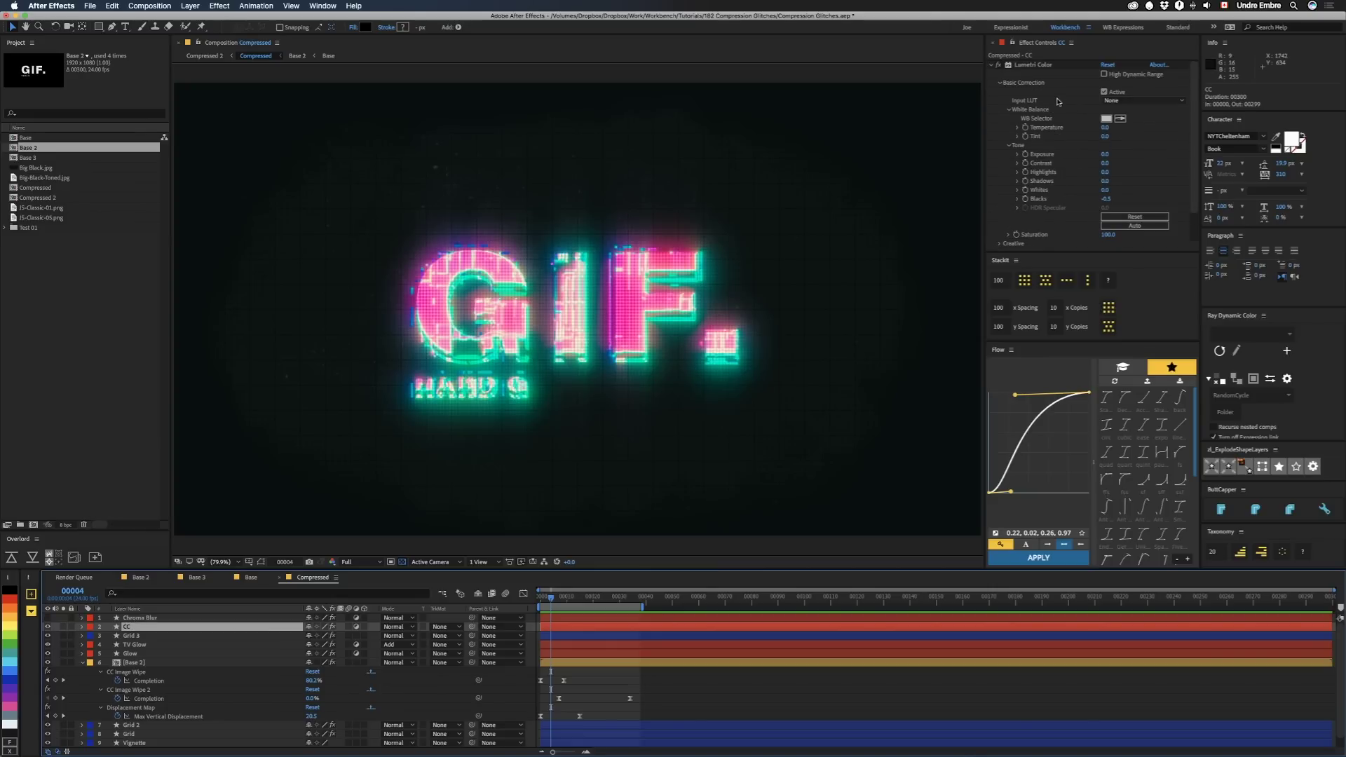
click(1029, 66)
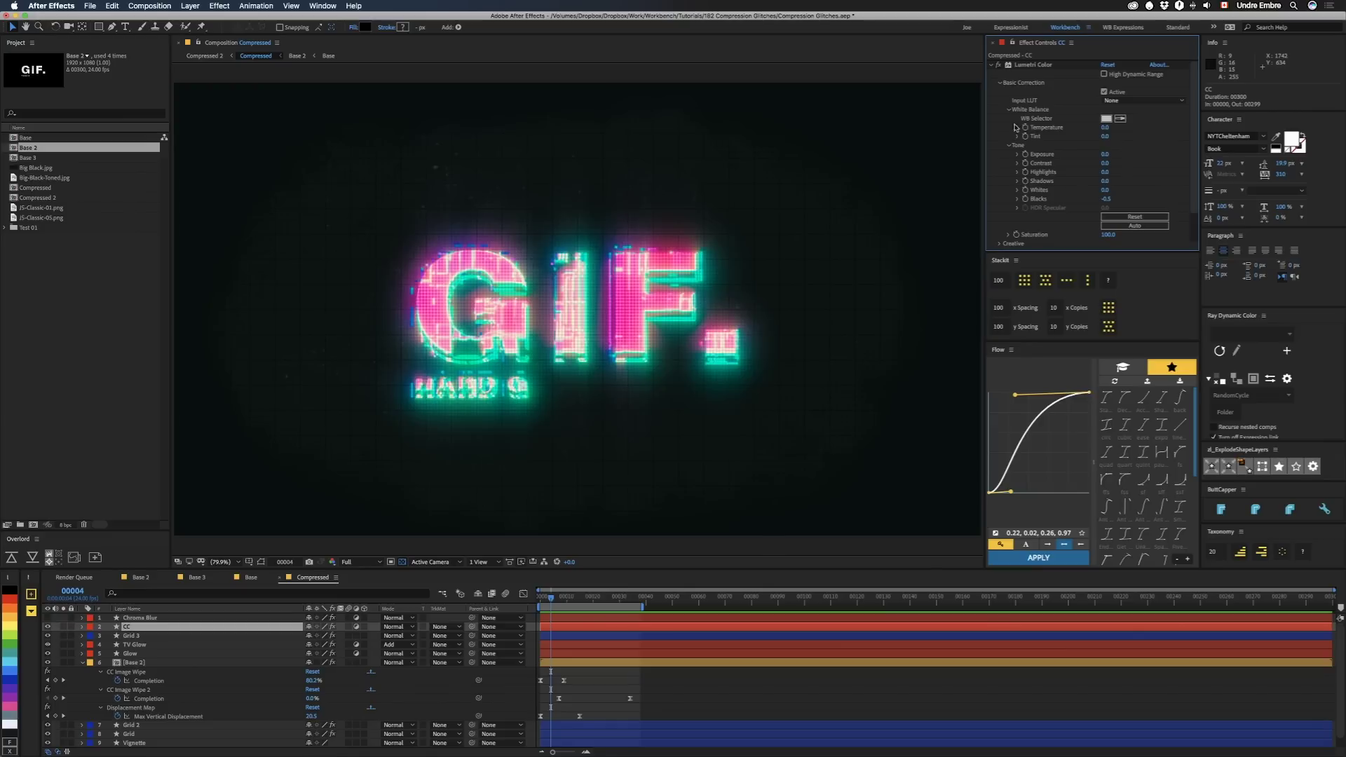
scroll(1093, 133, down, 5)
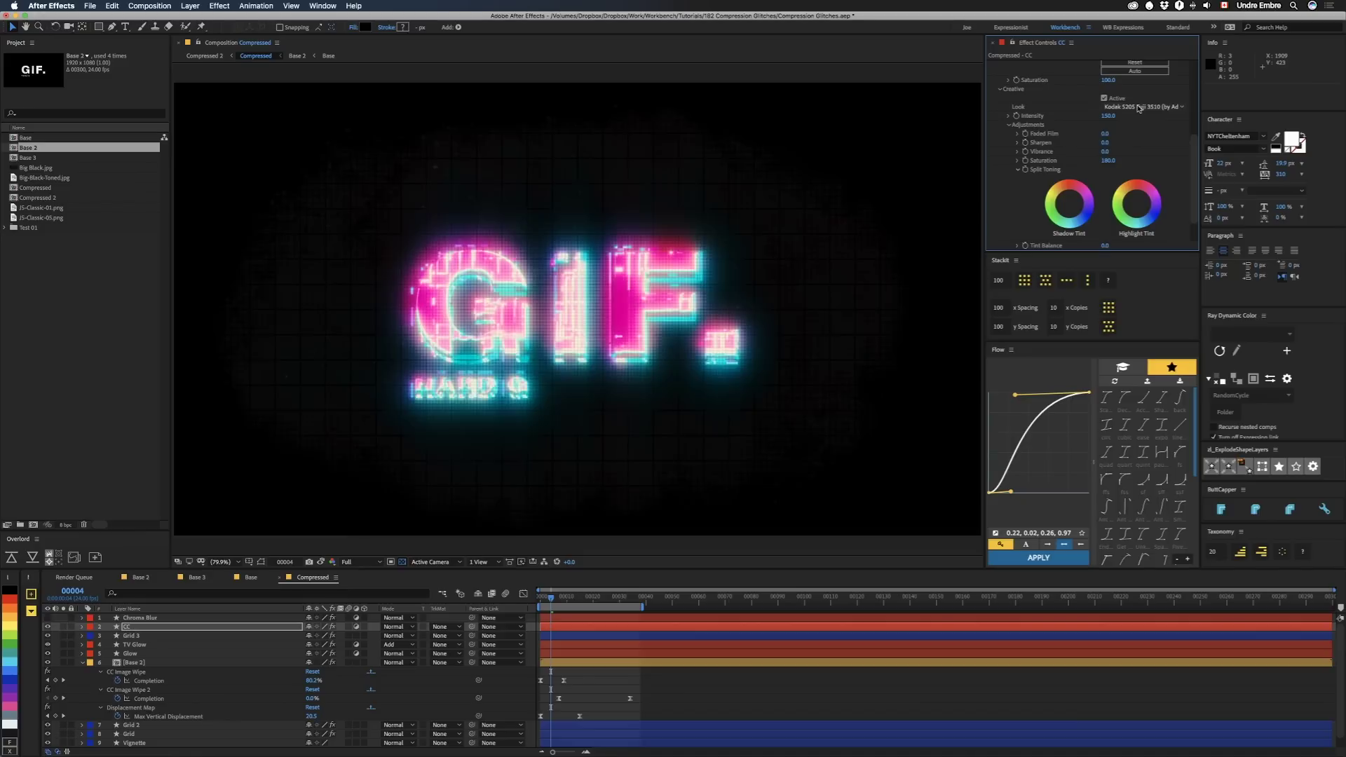
scroll(1152, 158, up, 5)
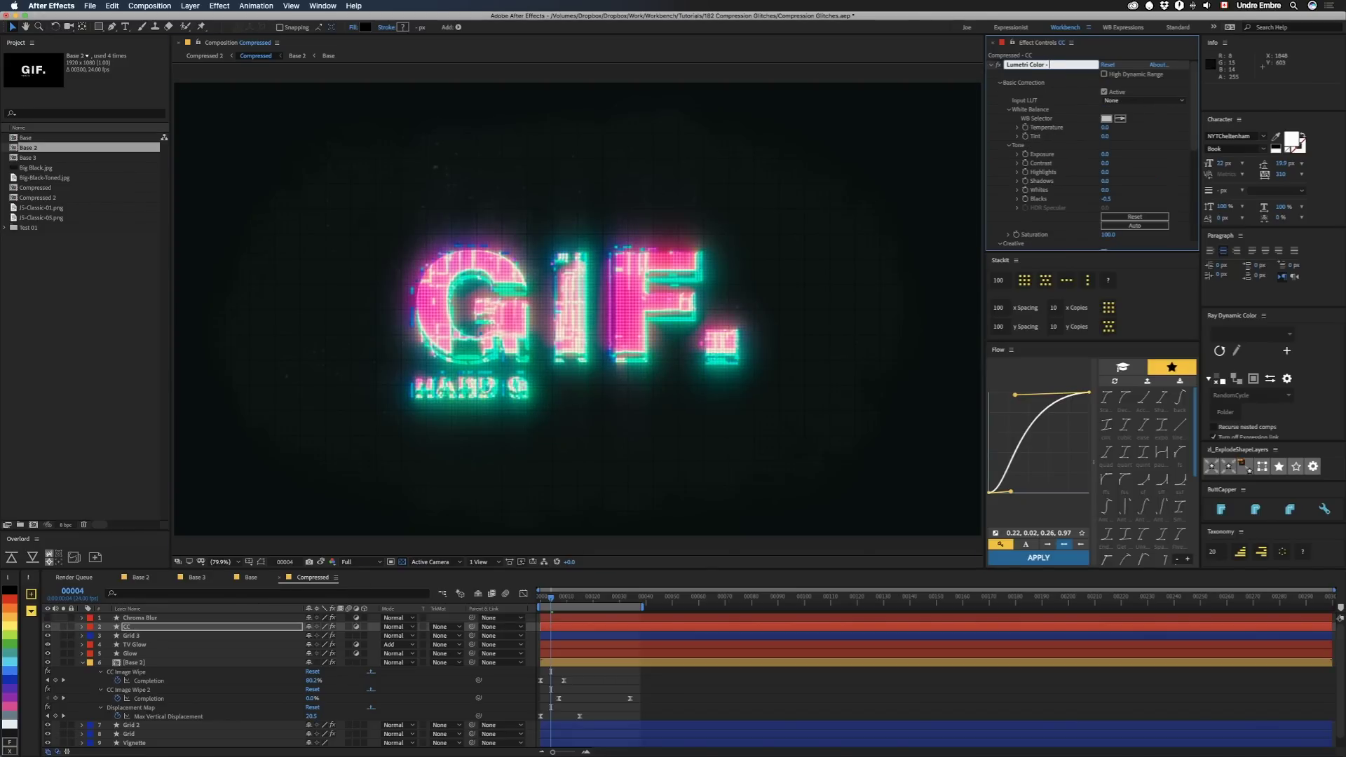
key(Return)
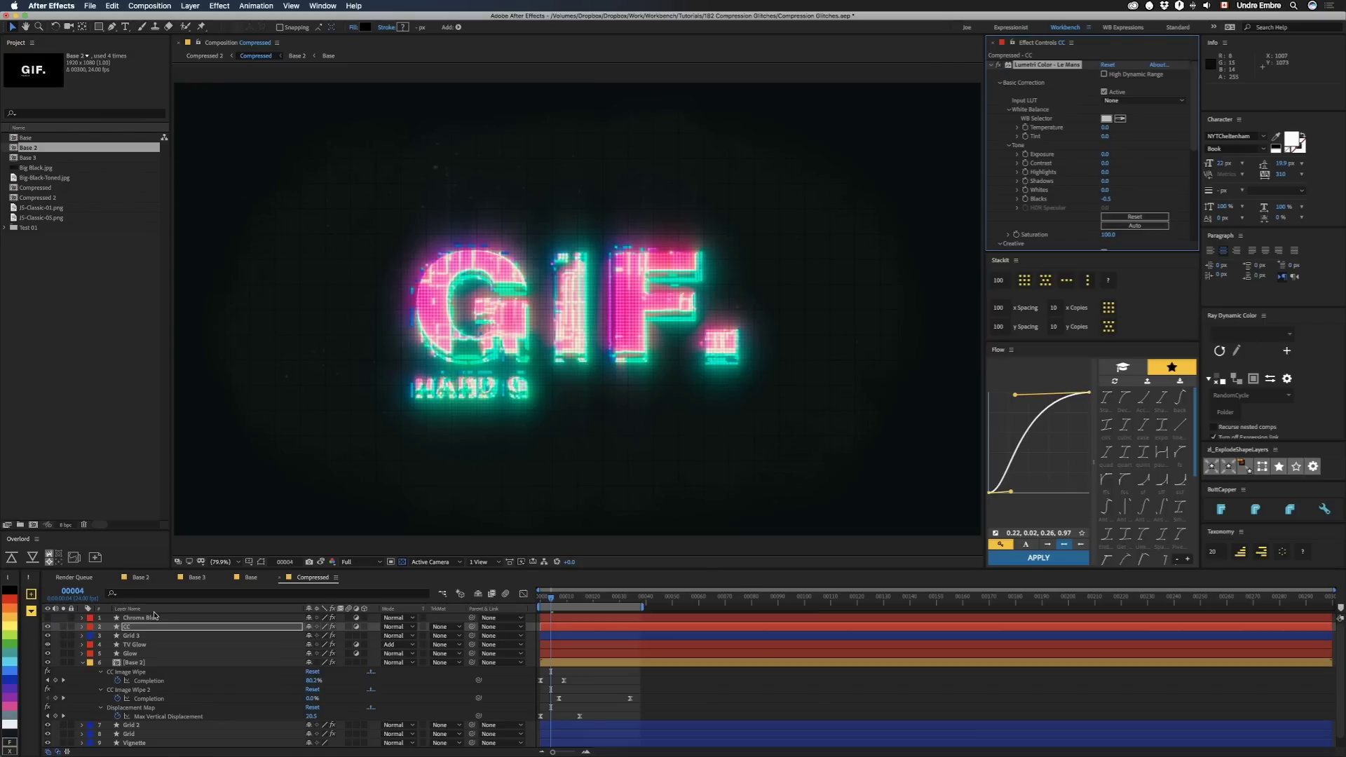
Darken the grade's Blacks to -0.5, undoing an overly extreme Blacks change.
scroll(1085, 208, down, 8)
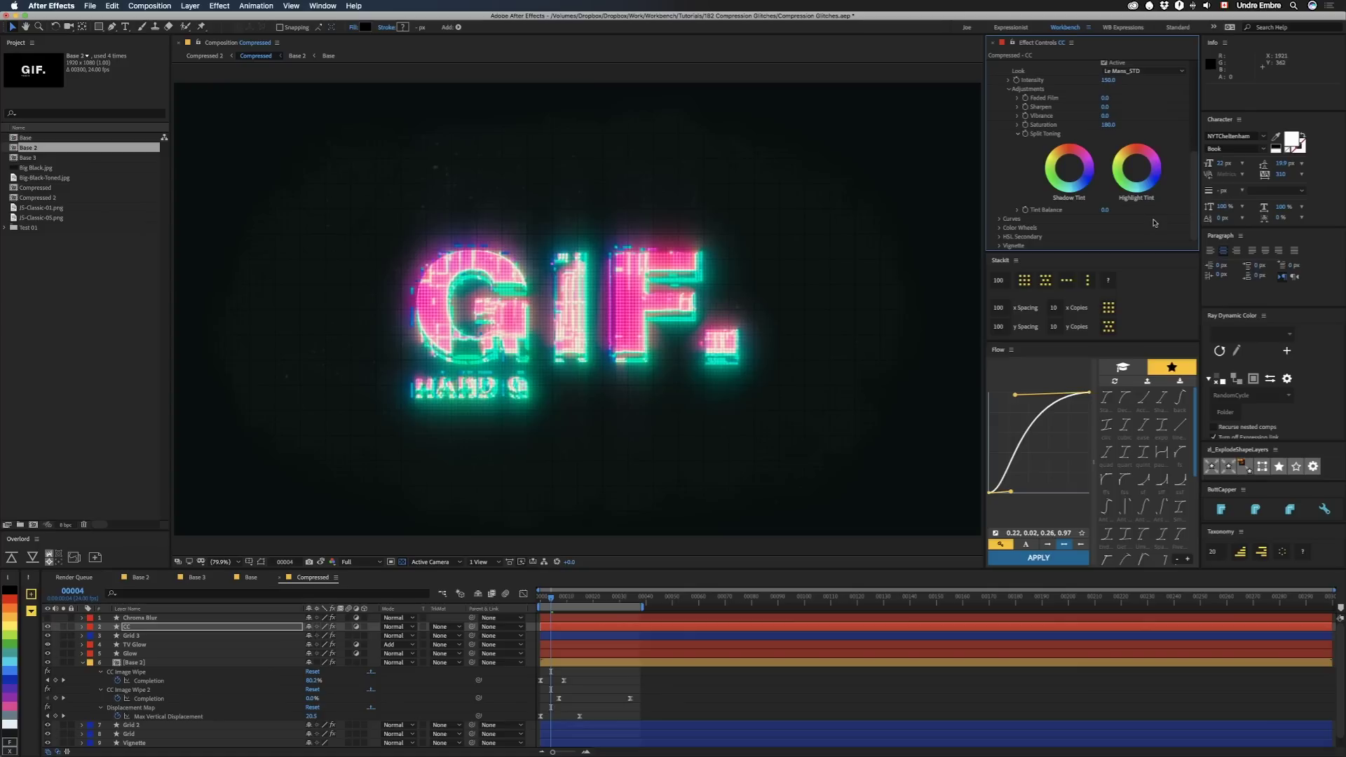
scroll(1127, 147, up, 1)
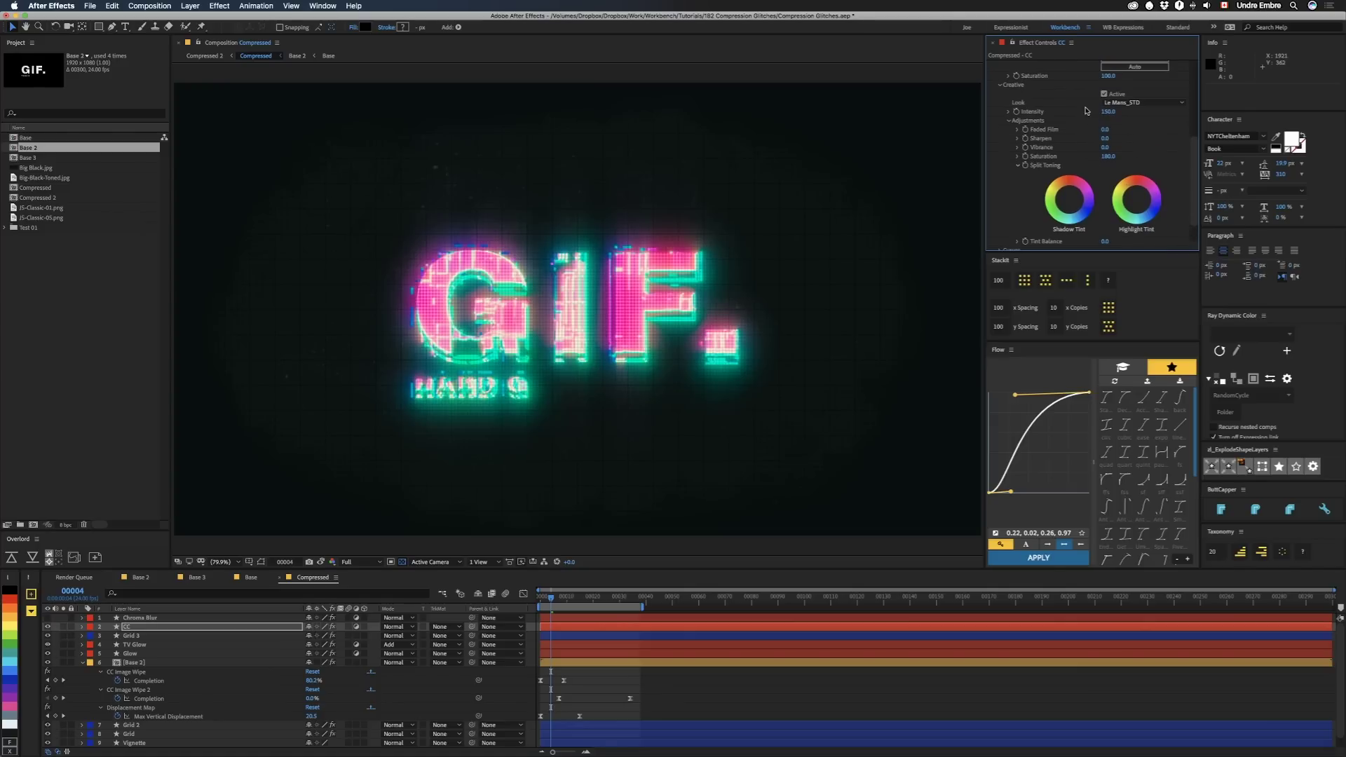
scroll(1106, 119, up, 5)
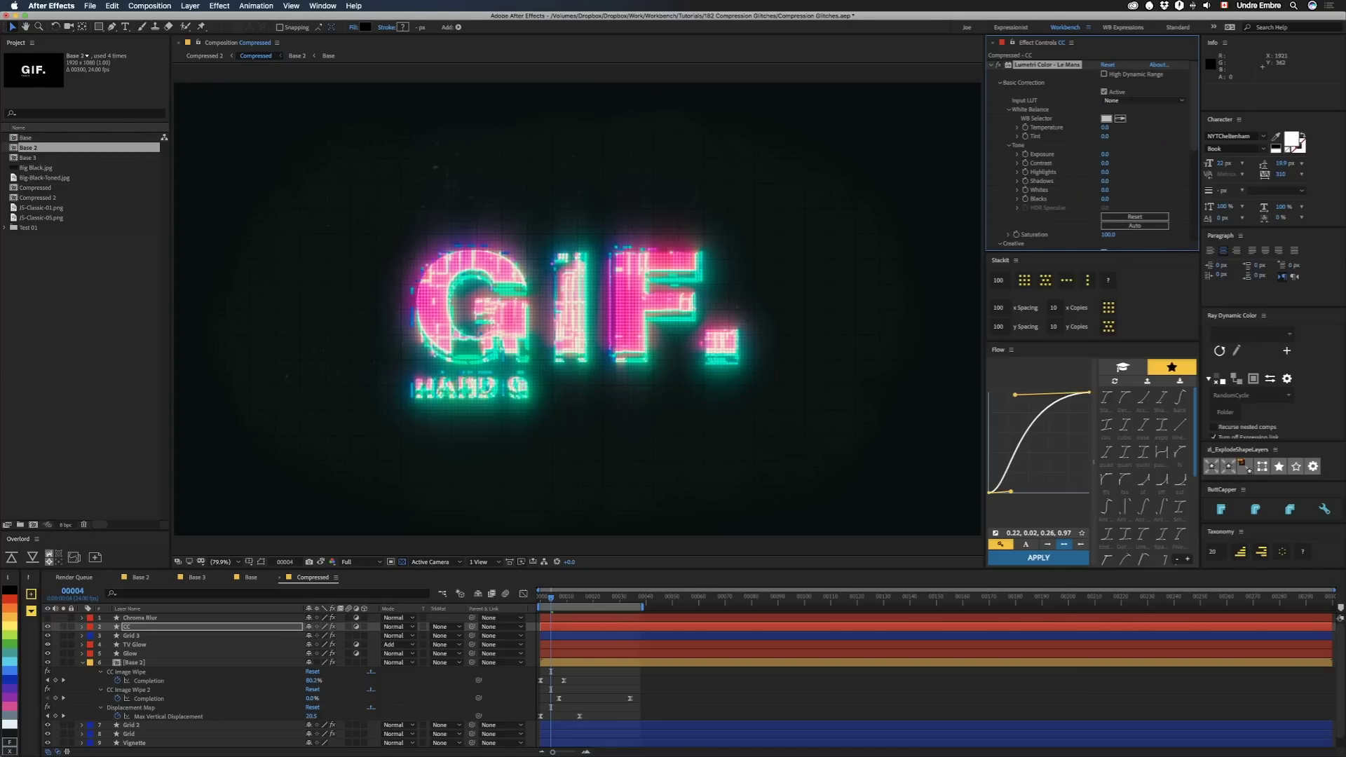
drag(1099, 207, 869, 379)
drag(1099, 198, 933, 331)
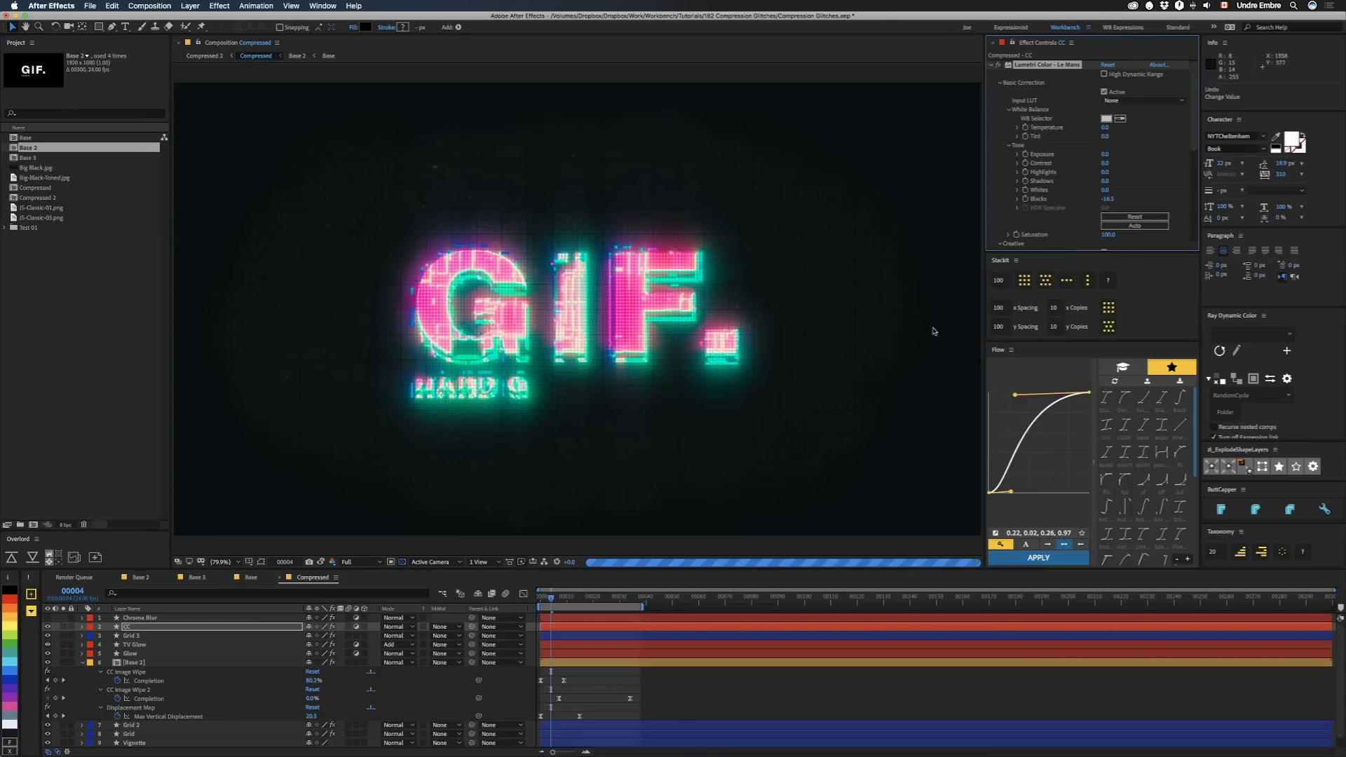
key(super+z)
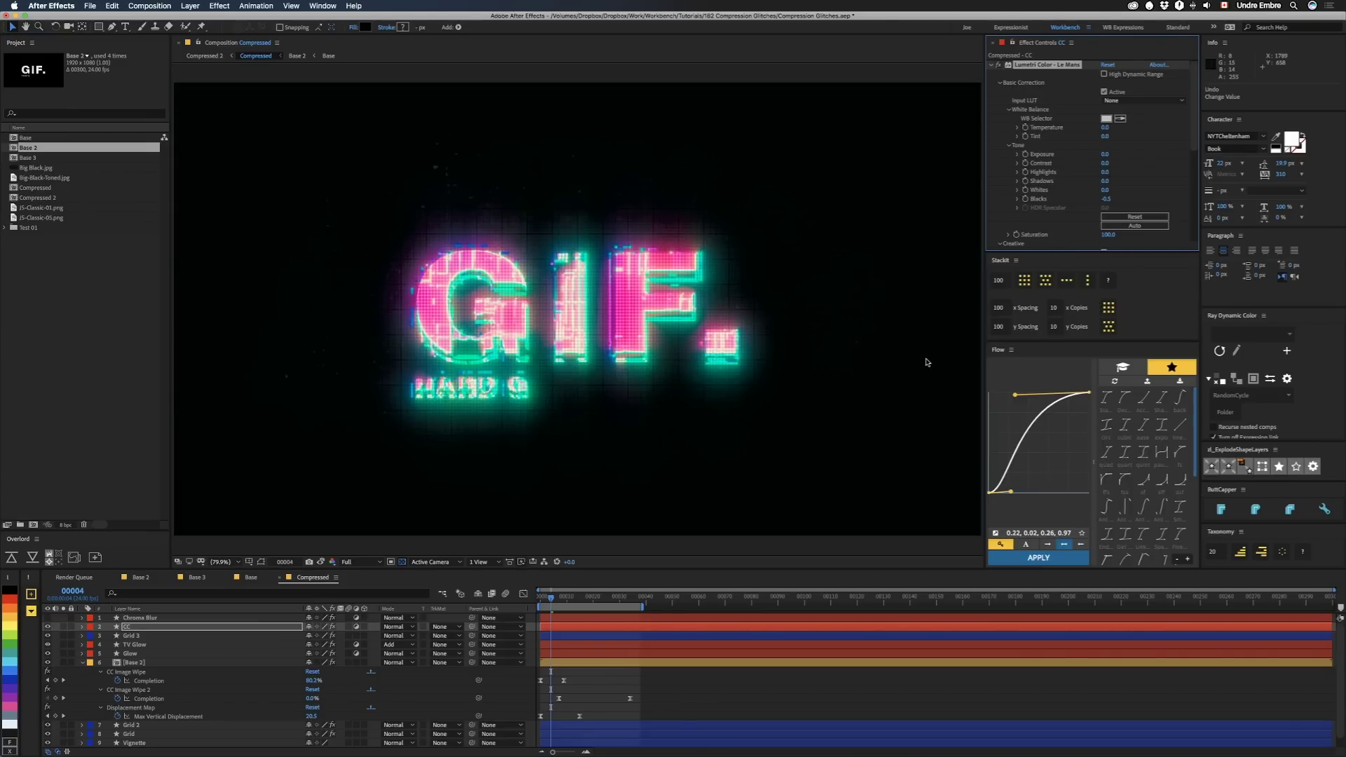
click(1104, 181)
Set the Lumetri Shadows to 1.0 and preview the animation from frame 0.
text(1)
key(Return)
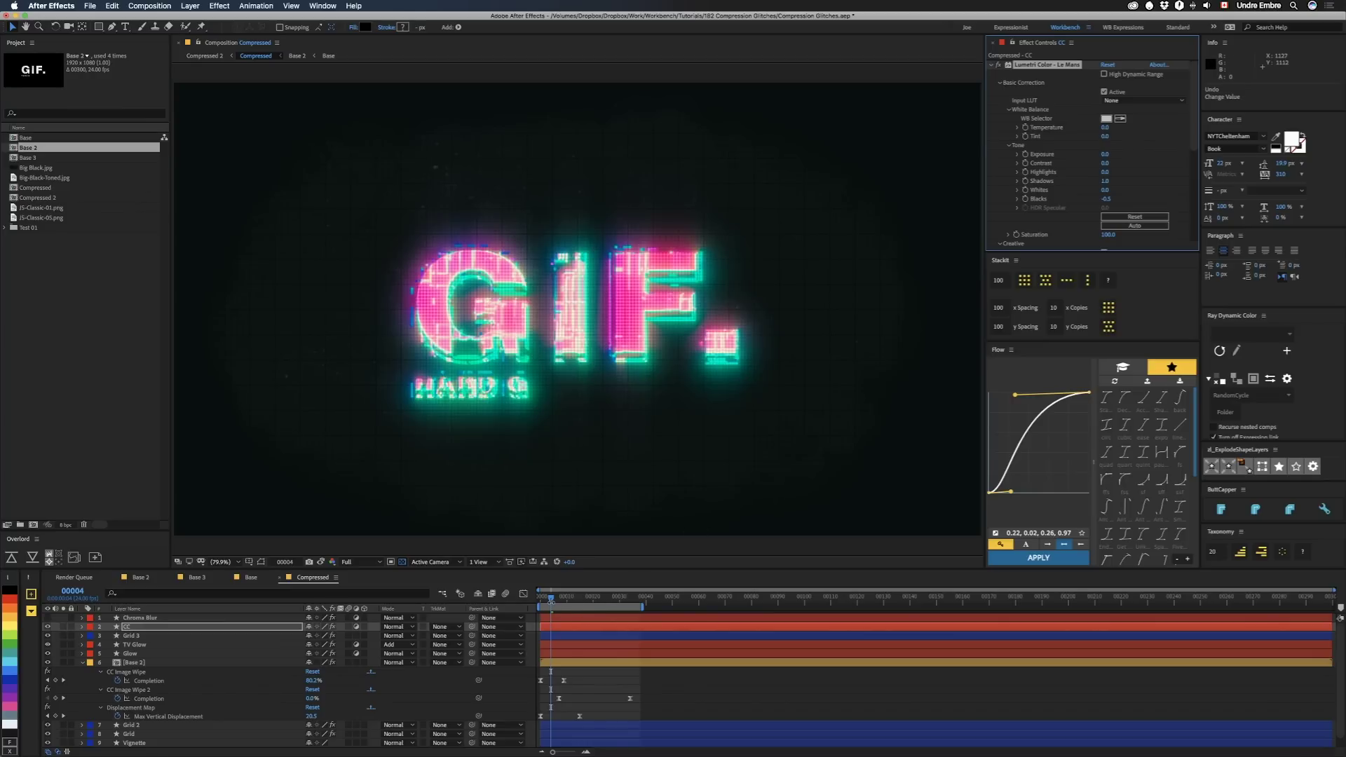
drag(551, 599, 476, 621)
key(space)
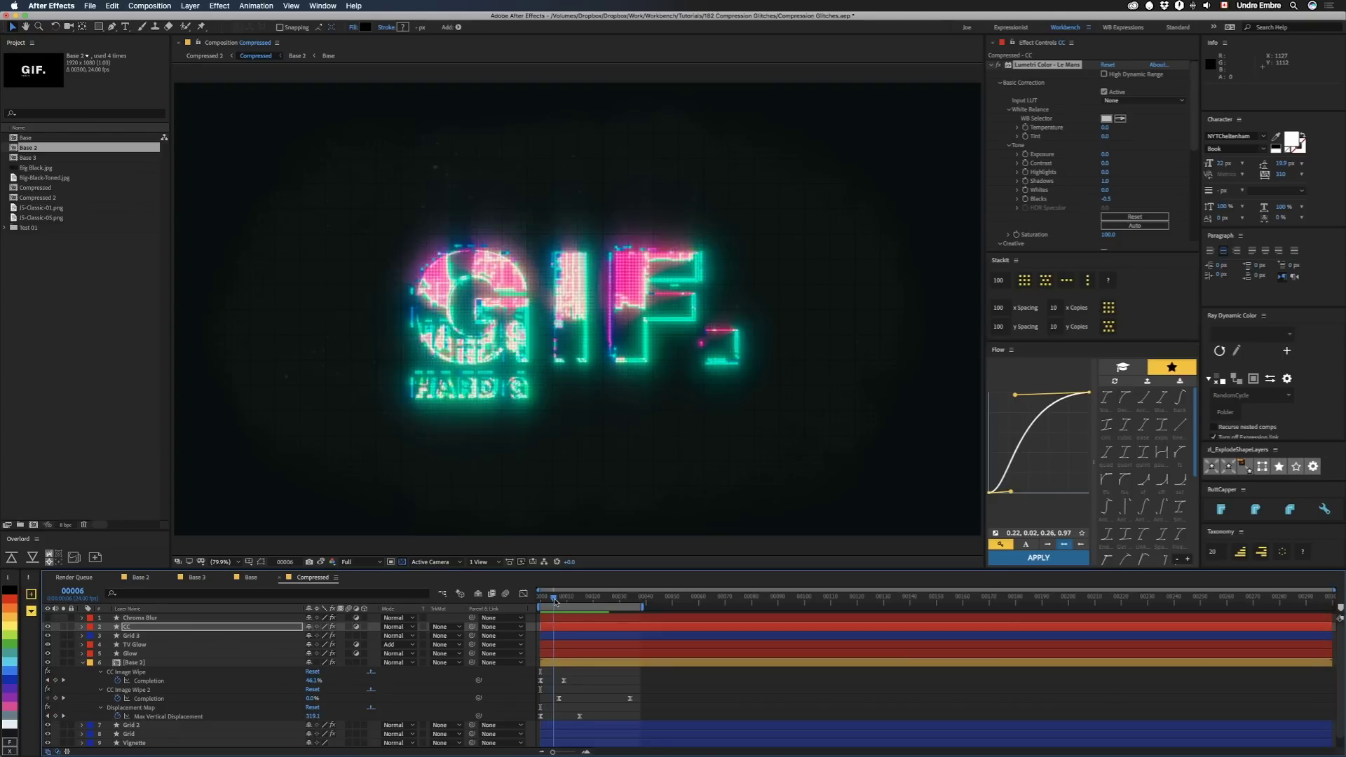
key(ctrl+Up)
drag(544, 601, 545, 601)
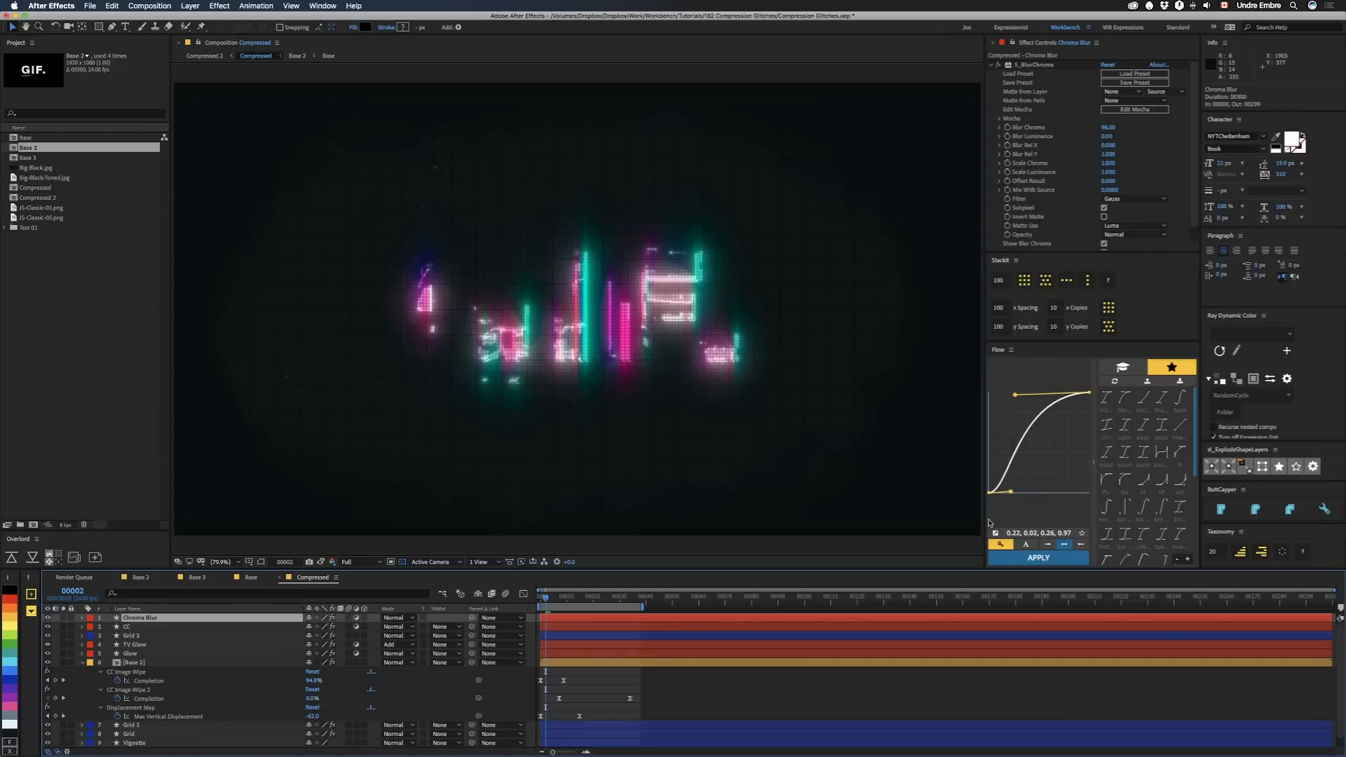
Play a RAM preview of the Compressed comp showing the chroma-blurred pink-and-teal fragments.
key(space)
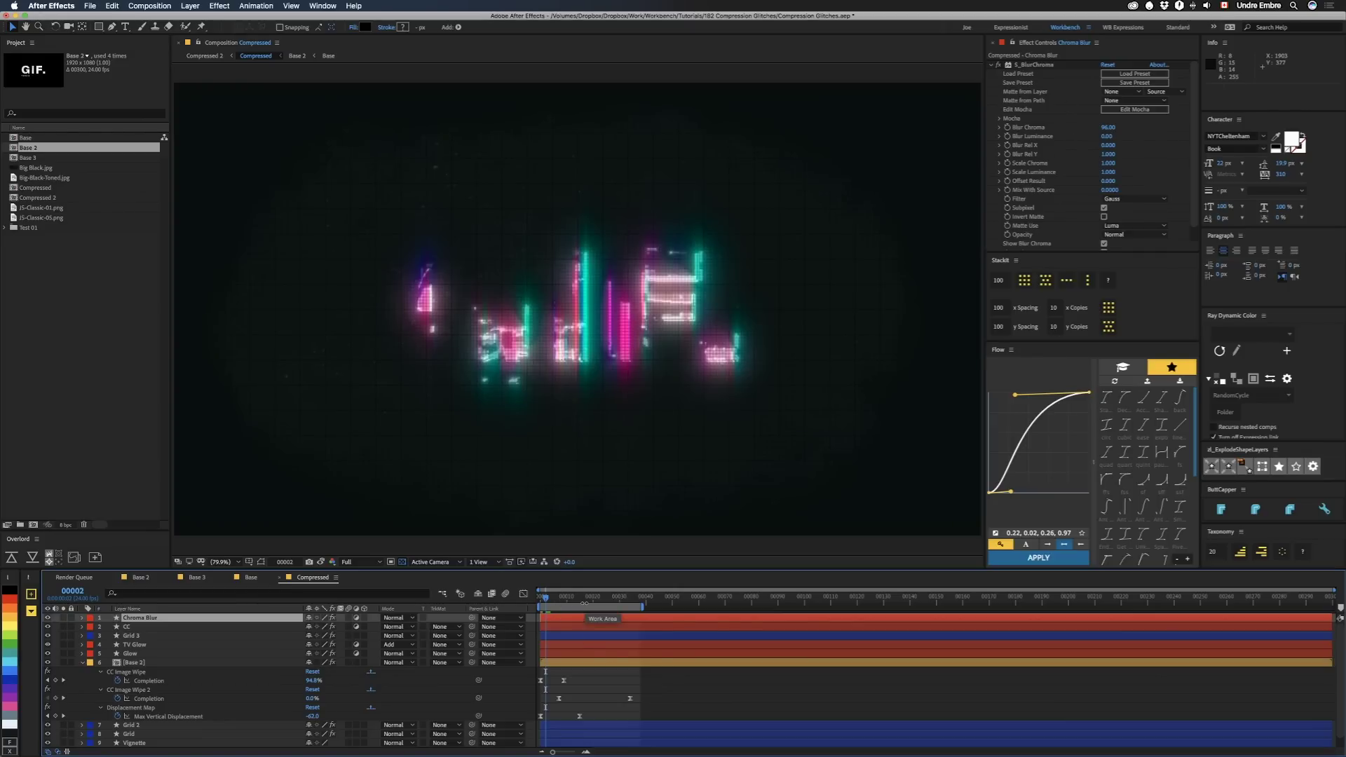